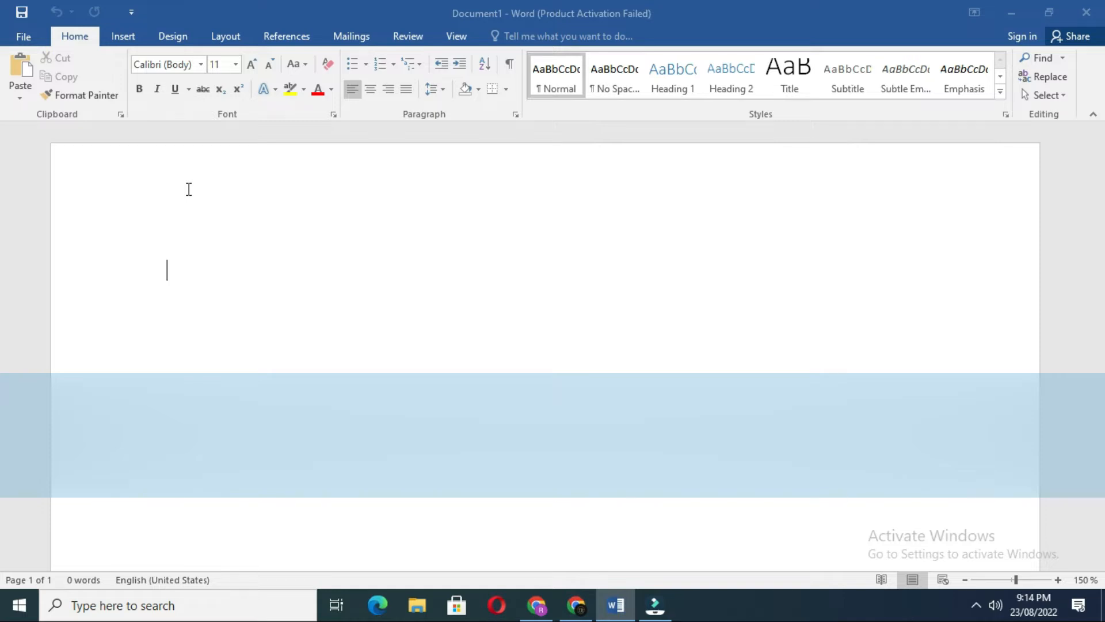
Step: Set the font size to 16 and generate sample text with =rand(3,2) in the blank document
click(236, 66)
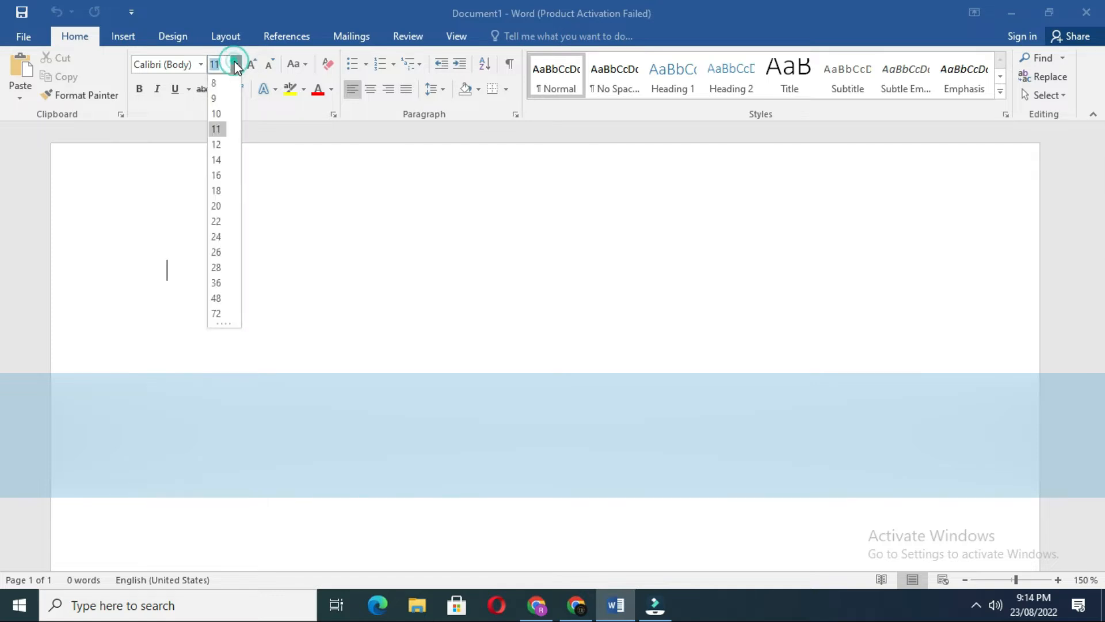
click(218, 176)
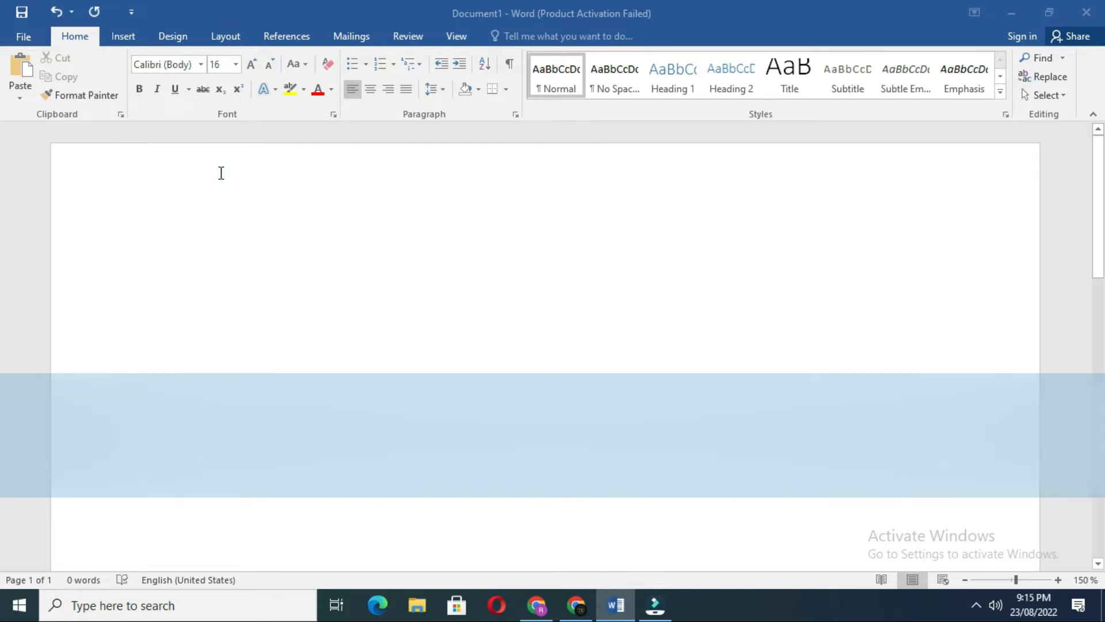
text(=rand)
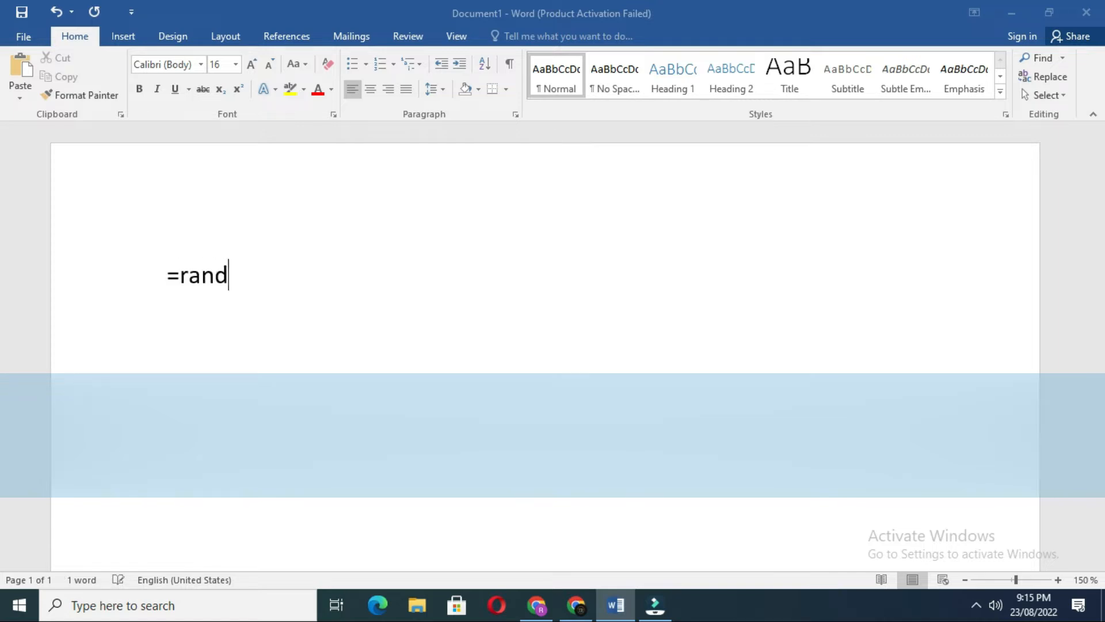
text((3,2))
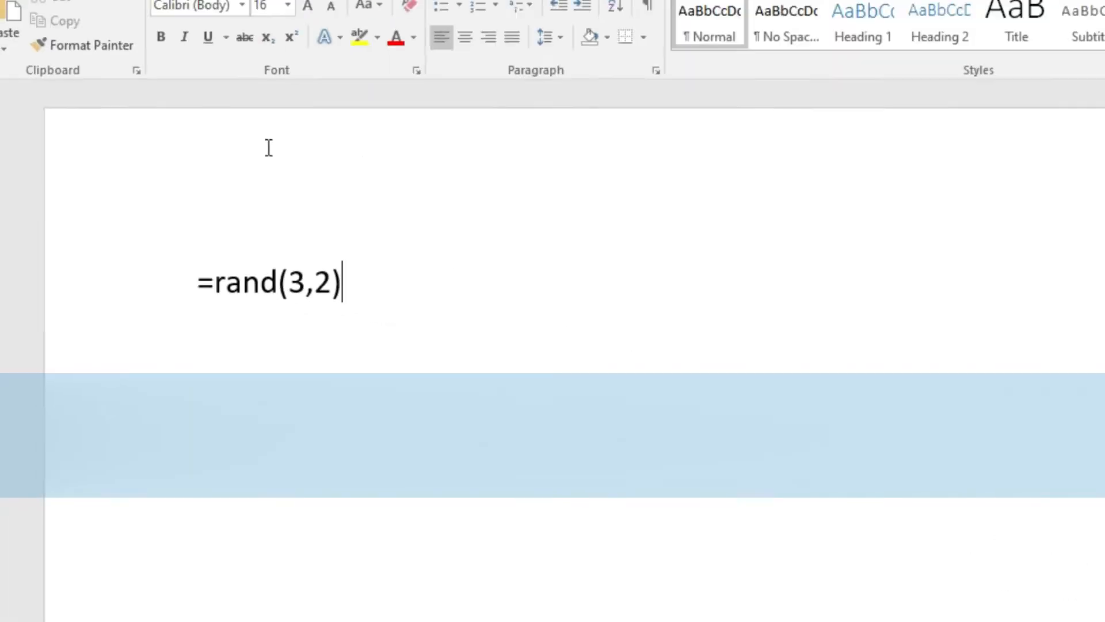
key(Return)
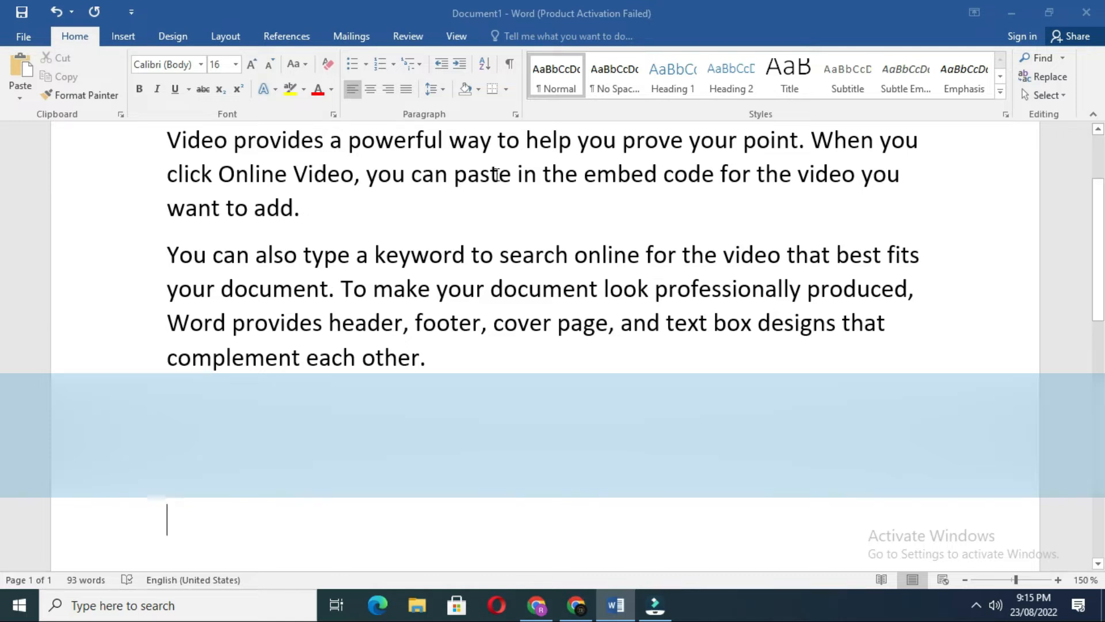
text(For example, you can add a matching cover page, header, and sidebar. Click Insert and then choose the elements you want from the different galleries.)
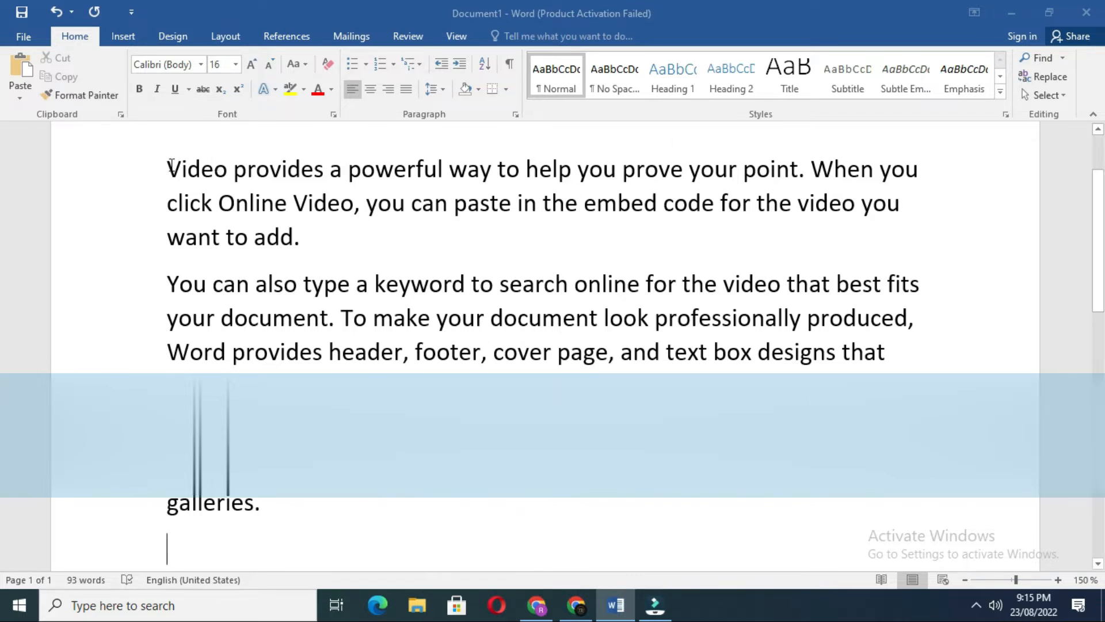
Step: Cut "Video provides a powerful wa" from the start of the first paragraph and paste it at the end of the document
drag(168, 165, 486, 167)
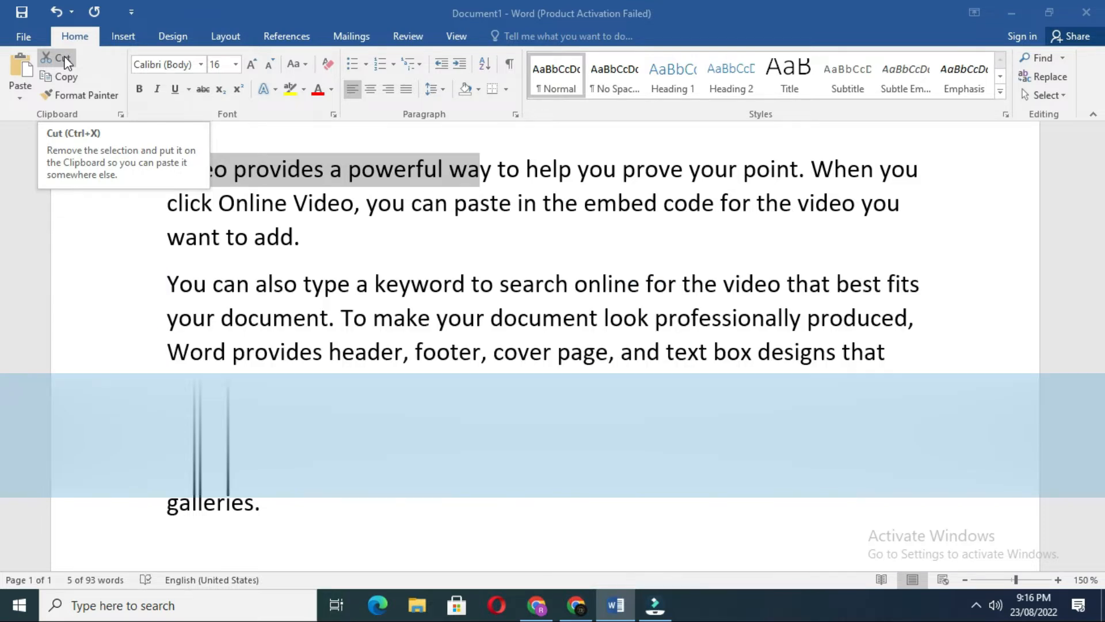
click(62, 58)
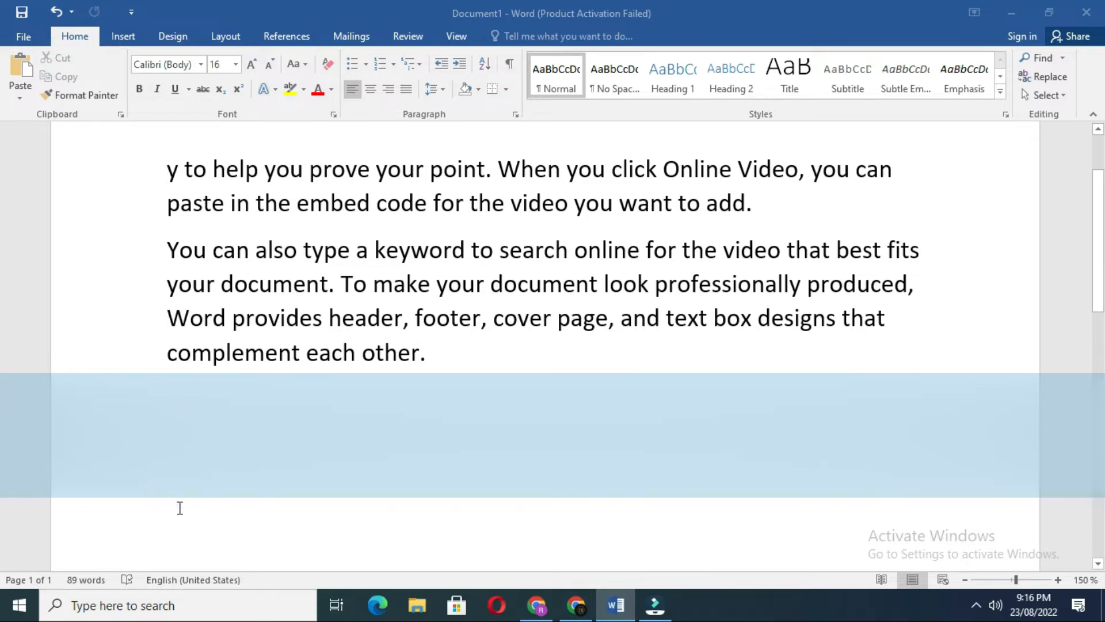
click(20, 75)
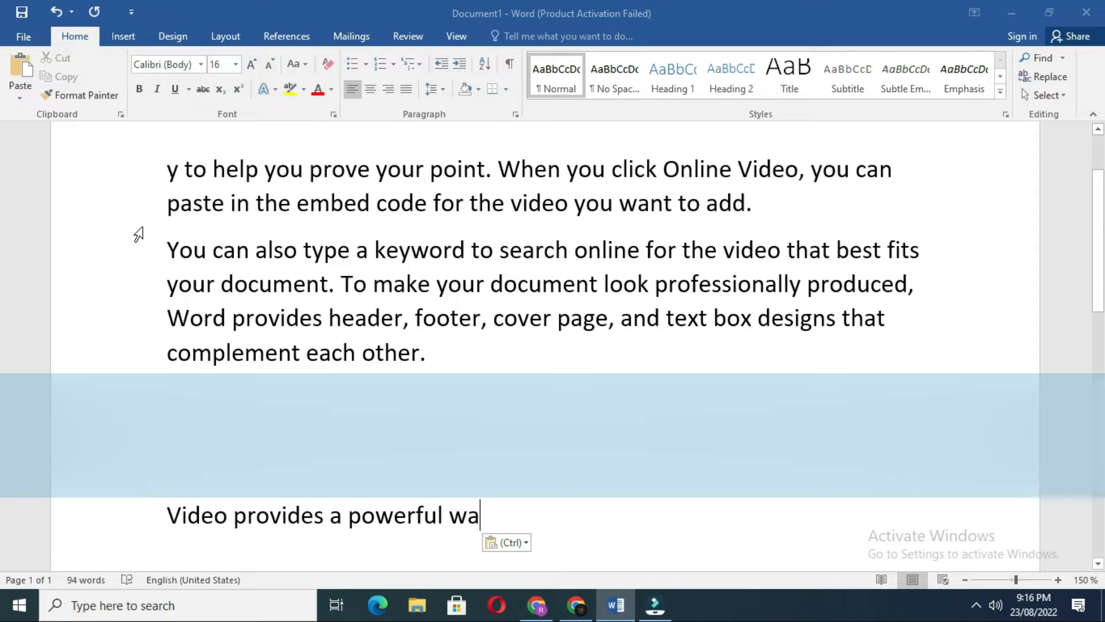
Step: Copy "y to help you prove your point" from the first paragraph and paste it on a new line at the end of the document
drag(165, 171, 459, 154)
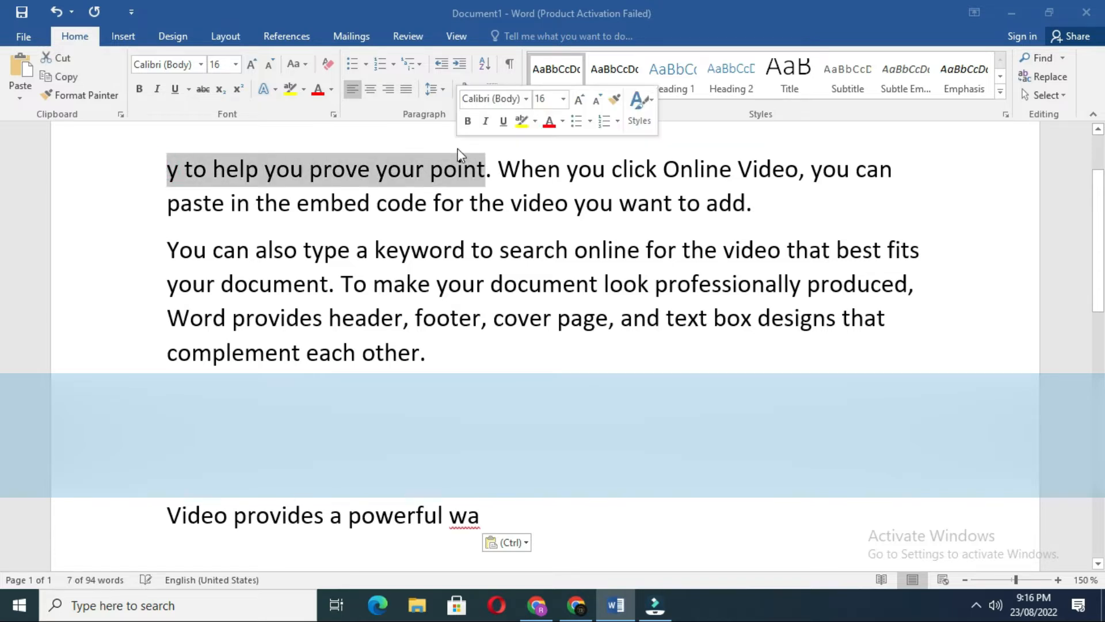
click(74, 76)
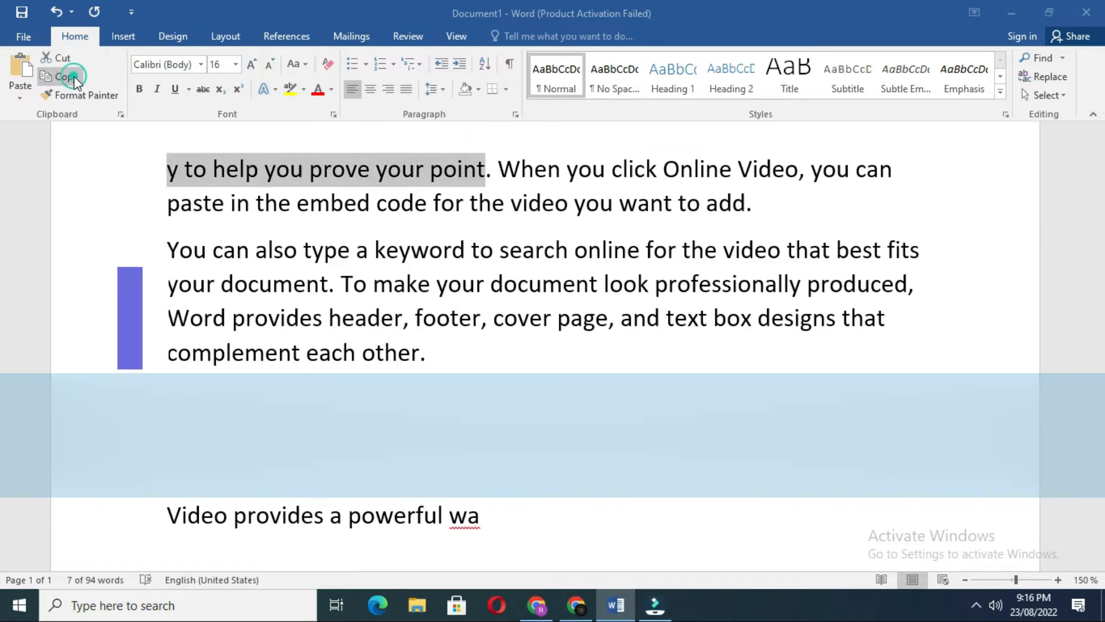
click(575, 568)
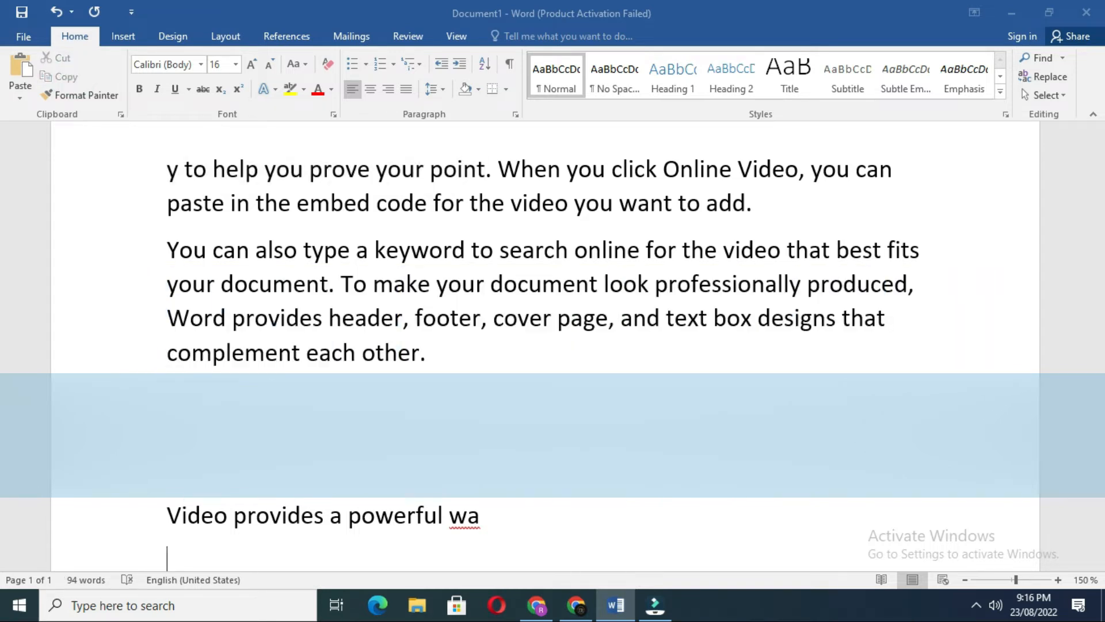
key(ctrl+v)
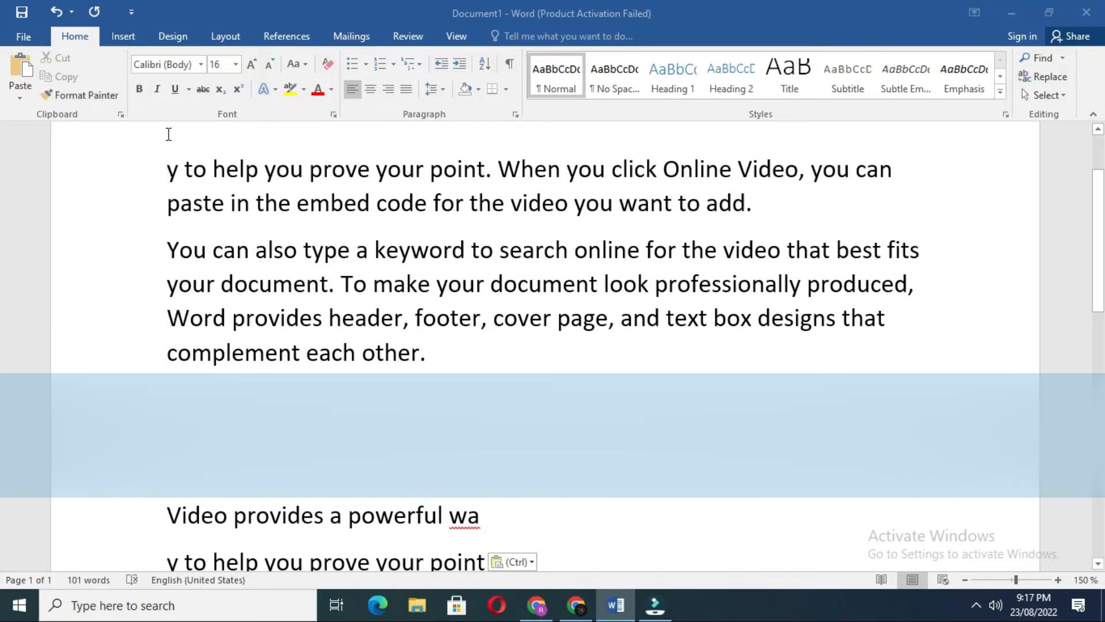
Step: Change the font of "y to help you prove your point" at the start of the first paragraph to Arial Black
drag(167, 168, 486, 173)
click(201, 58)
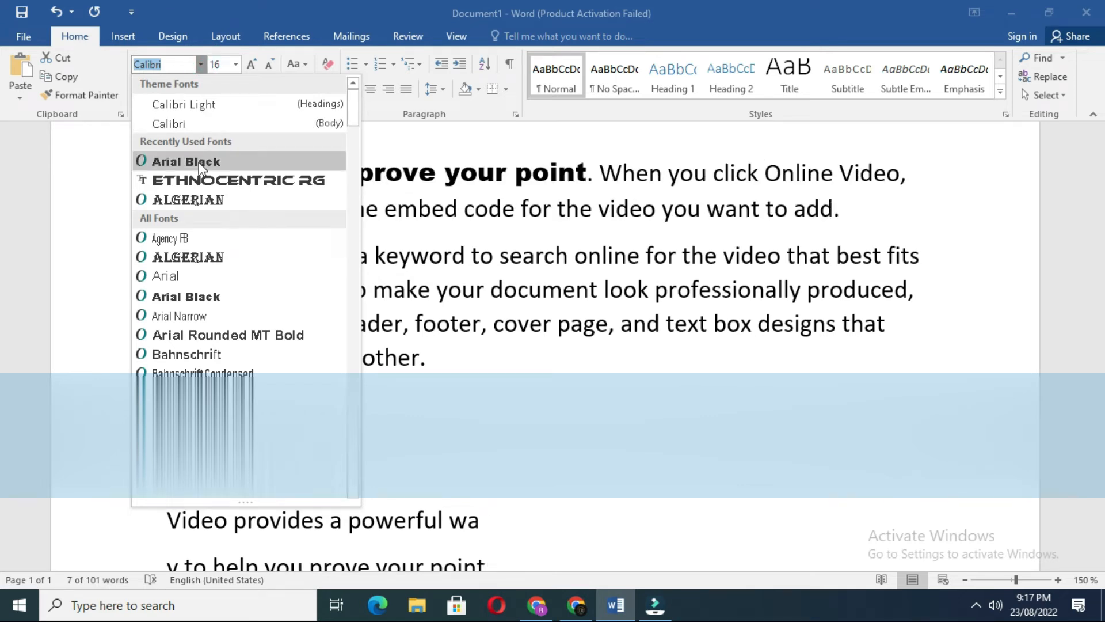
click(199, 161)
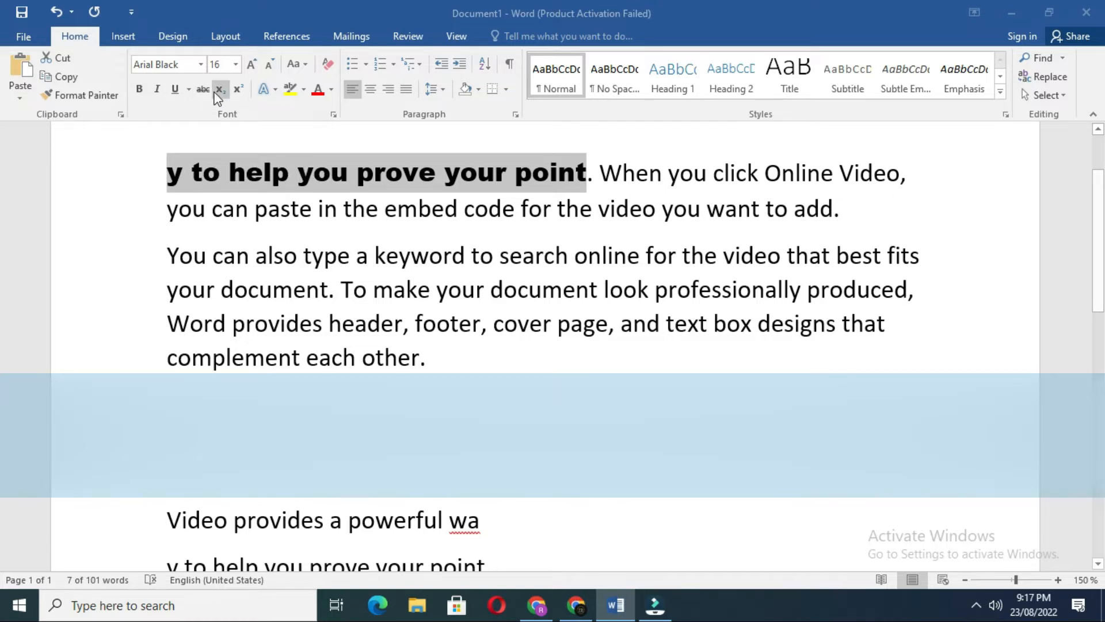
Step: Set the Arial Black phrase to font size 14 and enlarge it increment by increment to 26
click(236, 64)
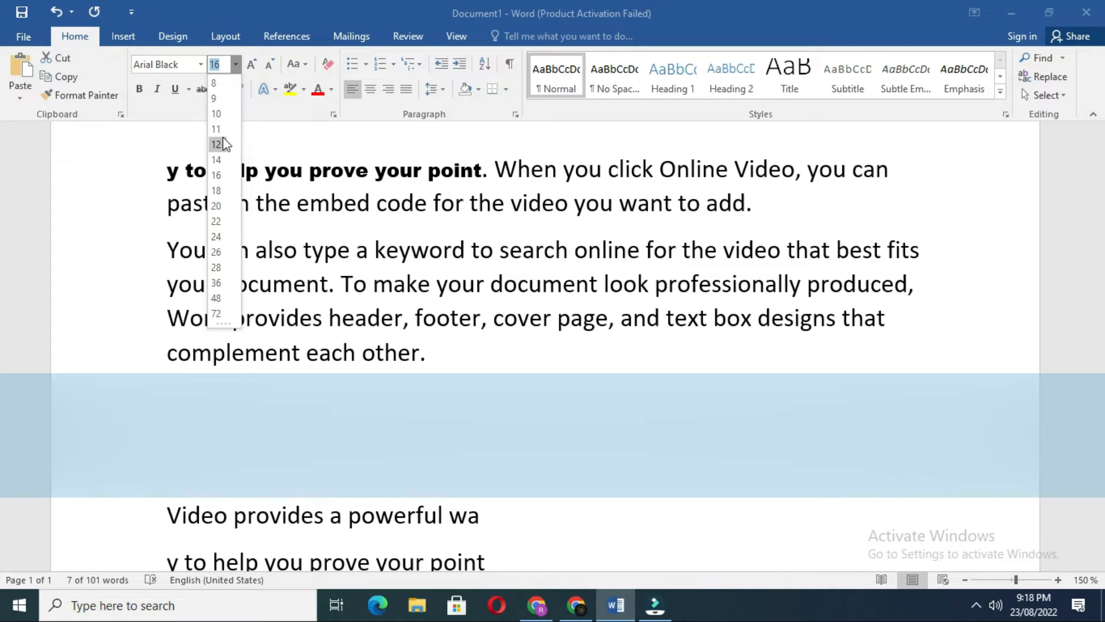
click(220, 160)
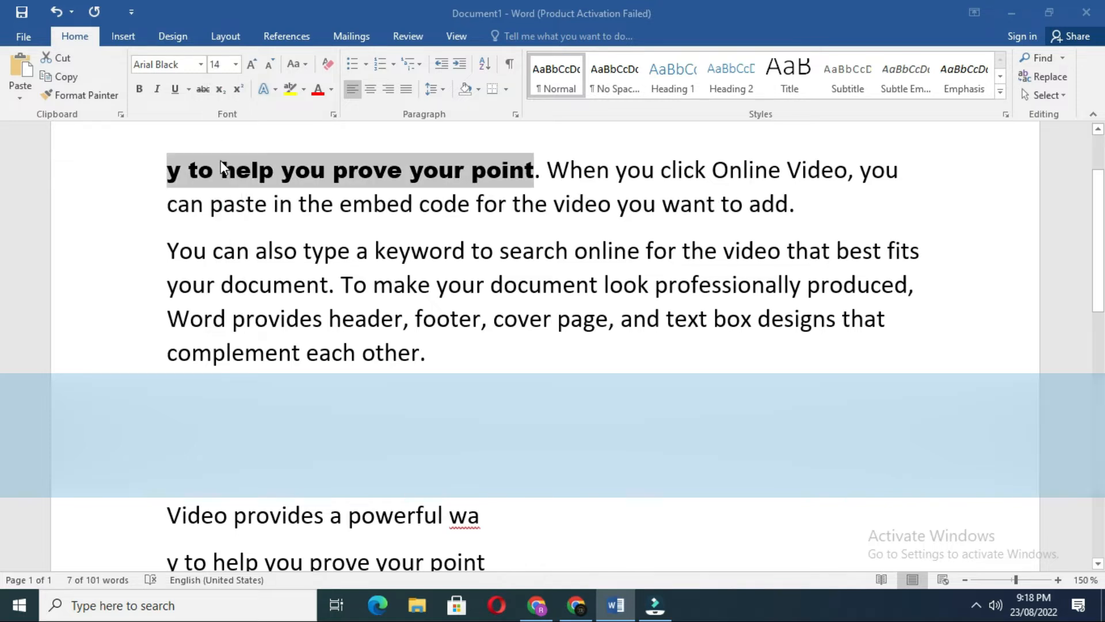
click(253, 65)
click(253, 64)
click(253, 64)
click(253, 64)
click(253, 64)
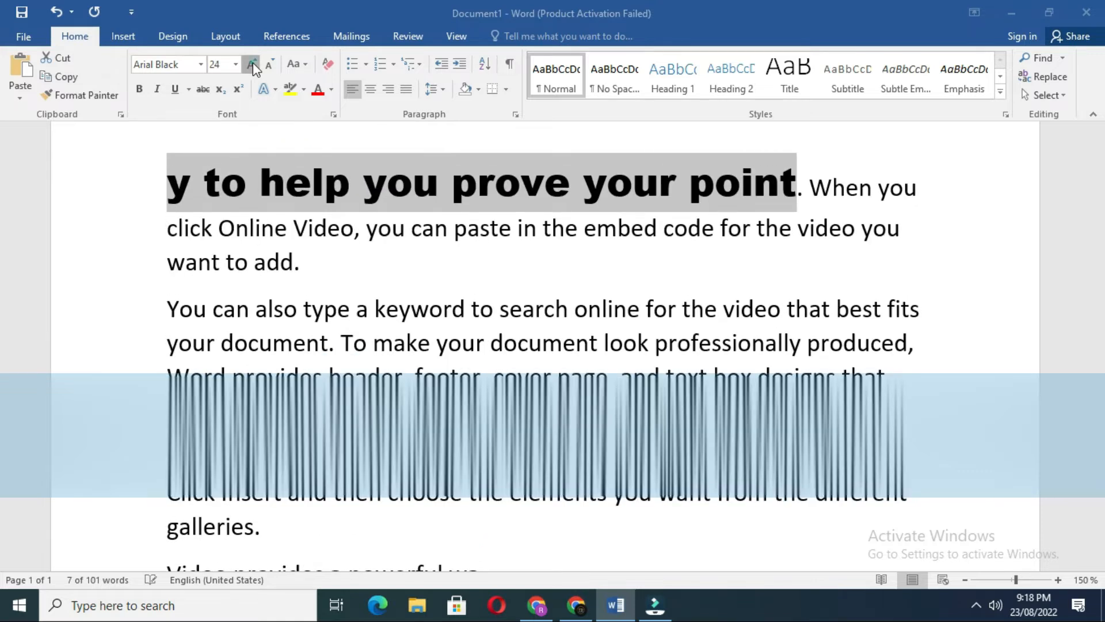
click(253, 64)
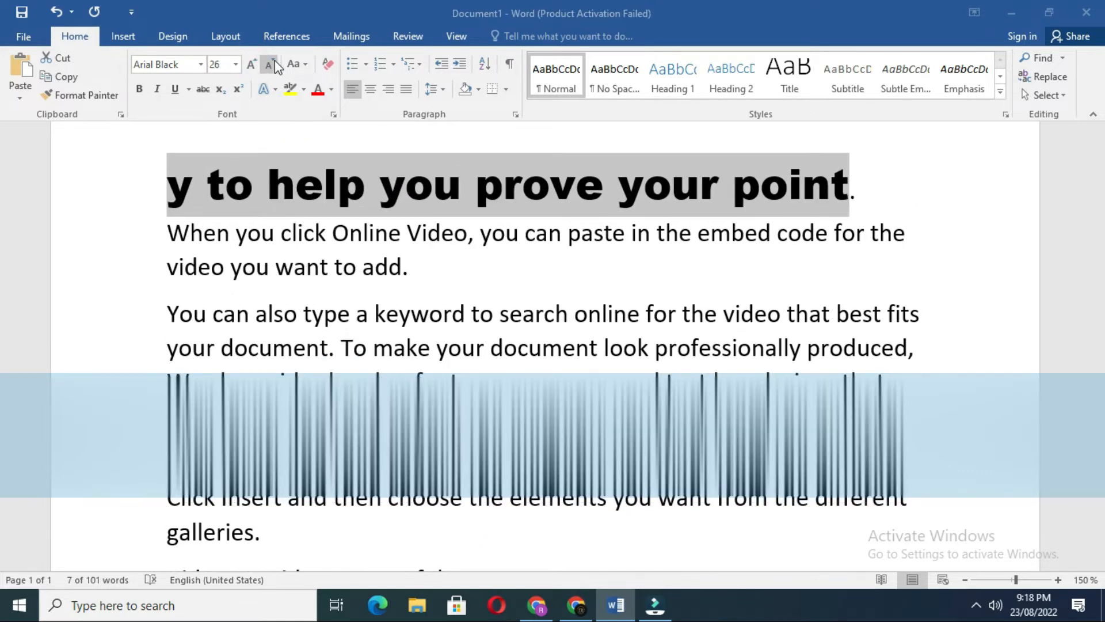
Step: Shrink the font of the Arial Black phrase increment by increment to size 16
click(275, 63)
click(275, 62)
click(275, 62)
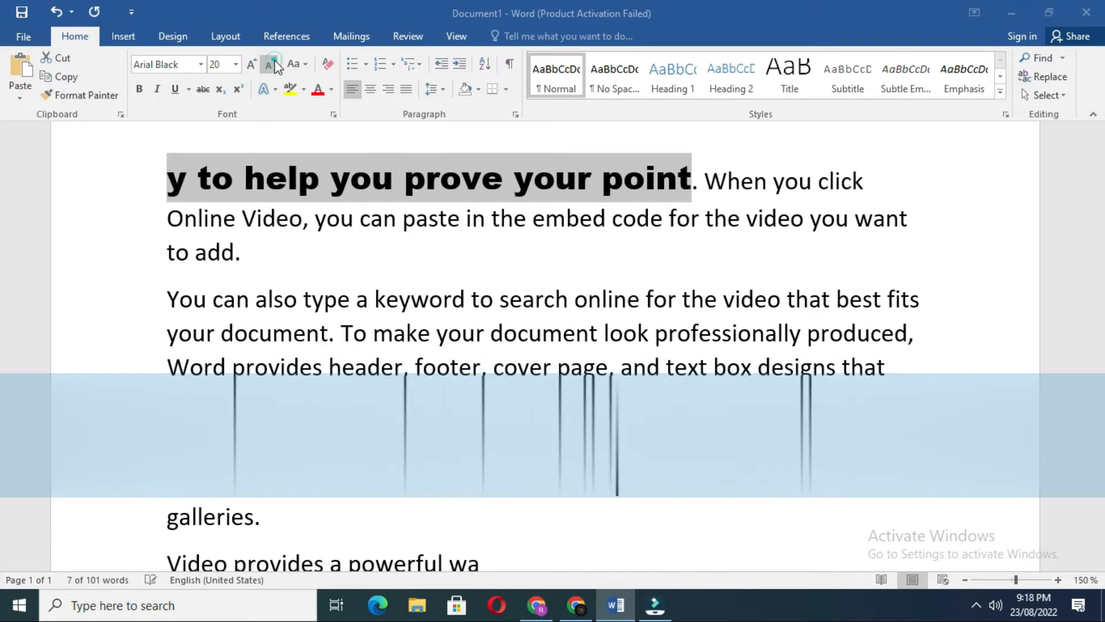
click(275, 63)
click(274, 62)
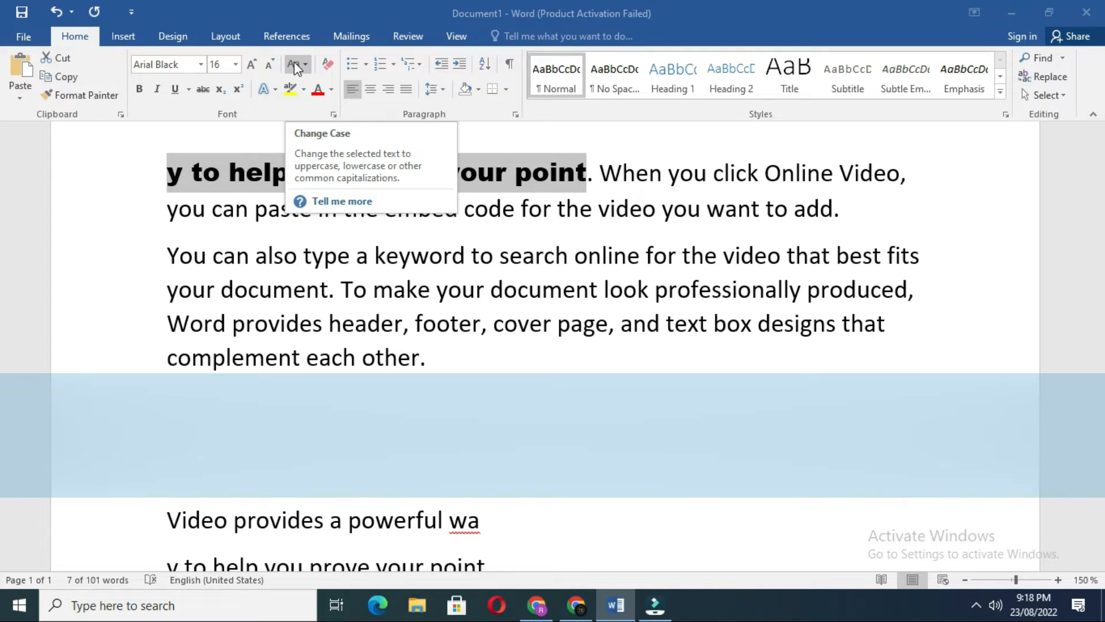
Step: Apply Sentence case to the whole of the first two paragraphs
click(306, 63)
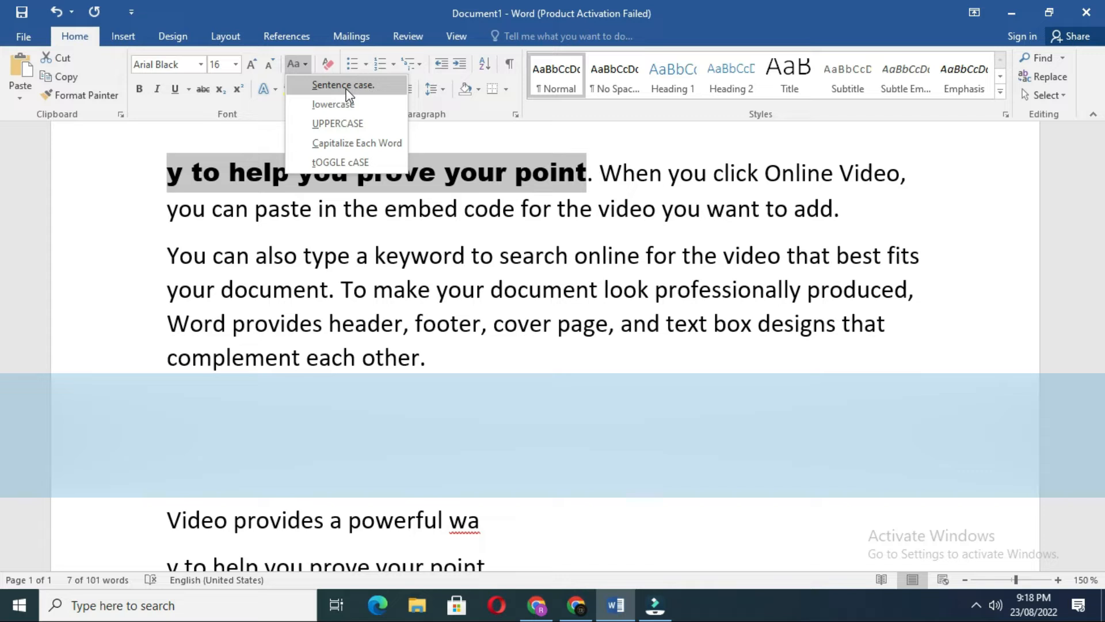
click(150, 192)
drag(166, 173, 454, 364)
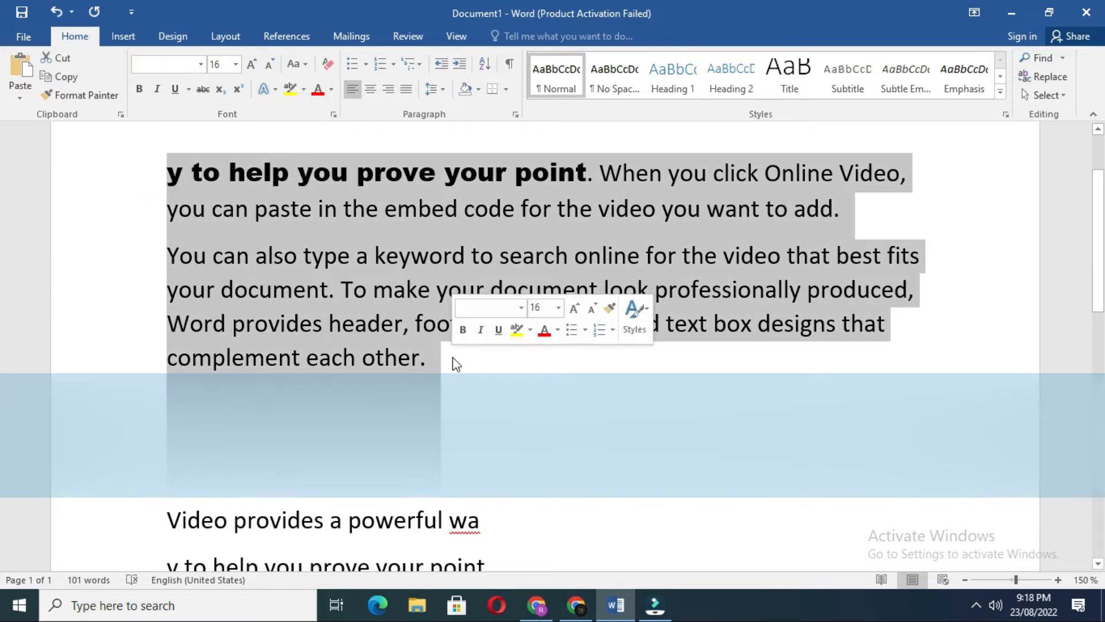
click(302, 62)
click(322, 84)
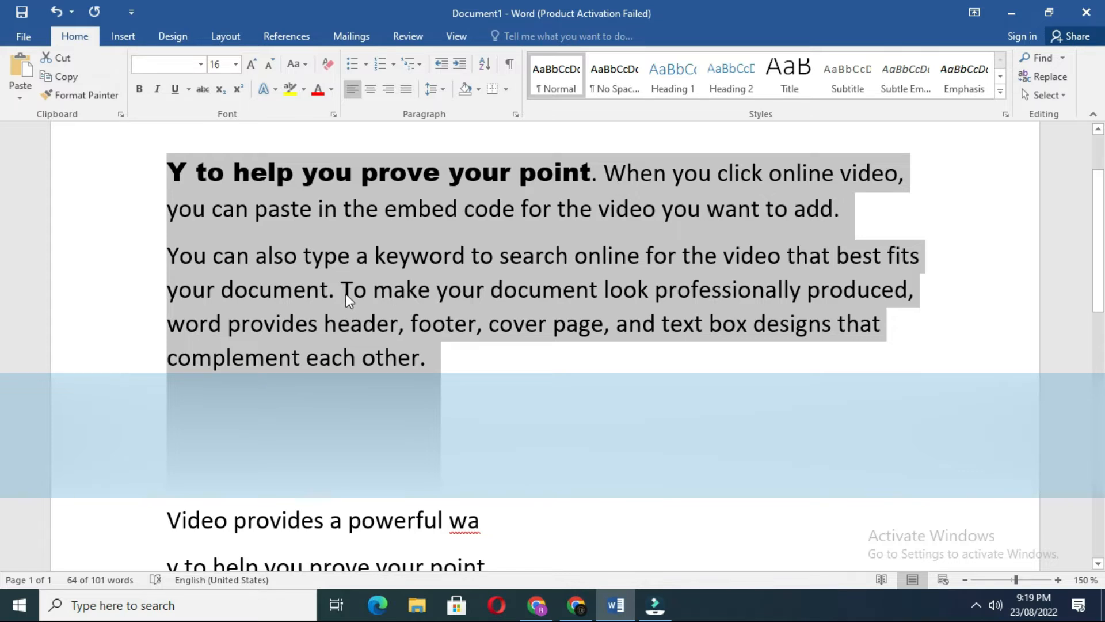
Step: Change the first two paragraphs to lowercase and subsequently to UPPERCASE
click(310, 65)
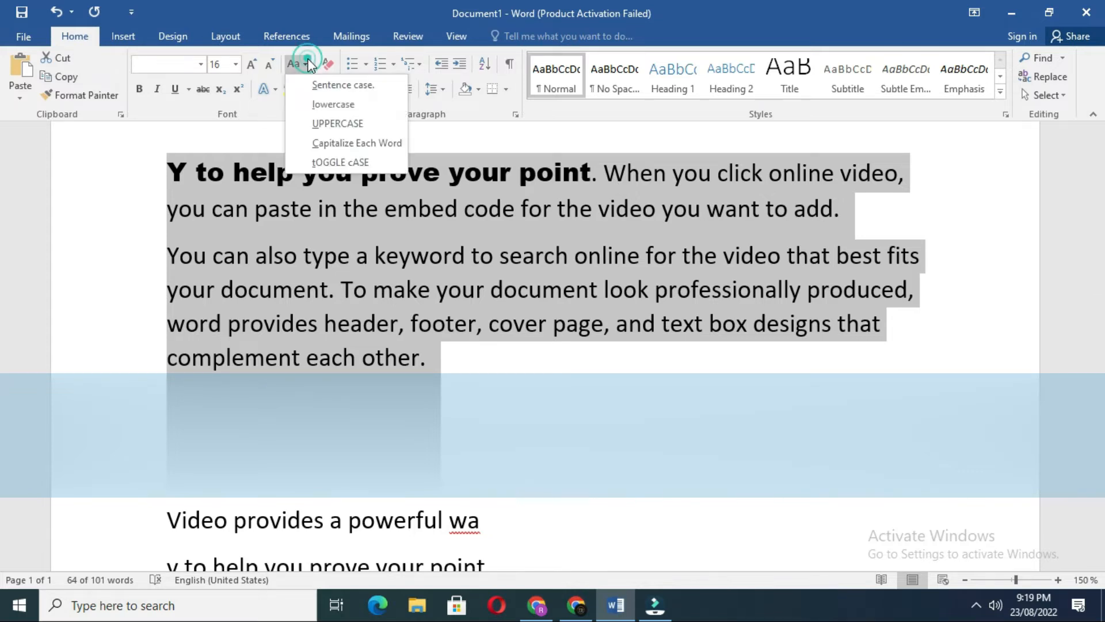
click(323, 105)
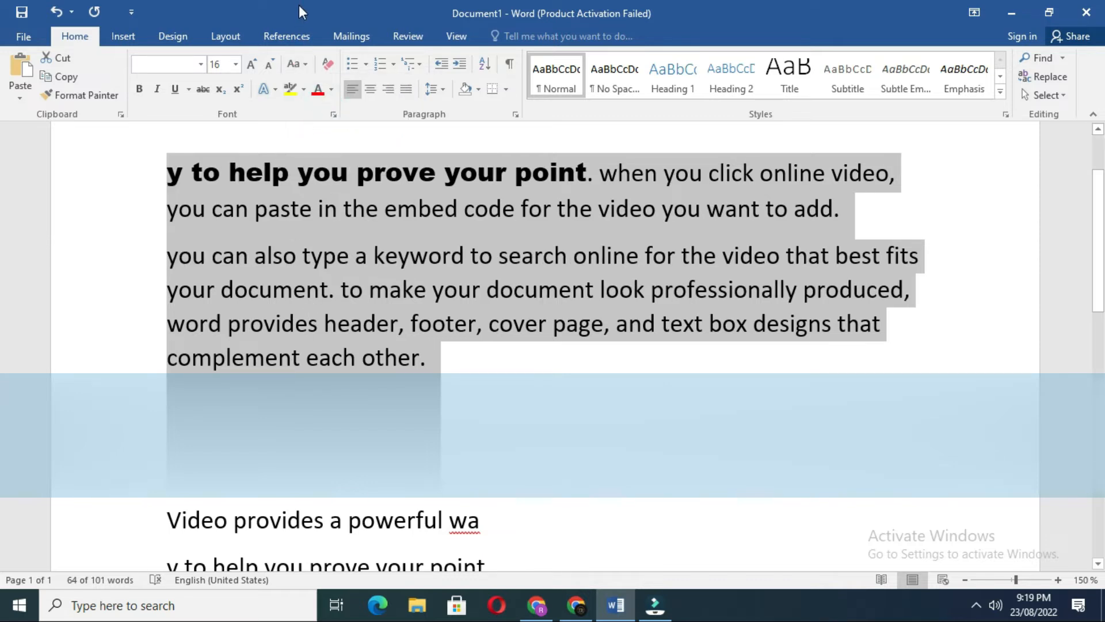
click(300, 64)
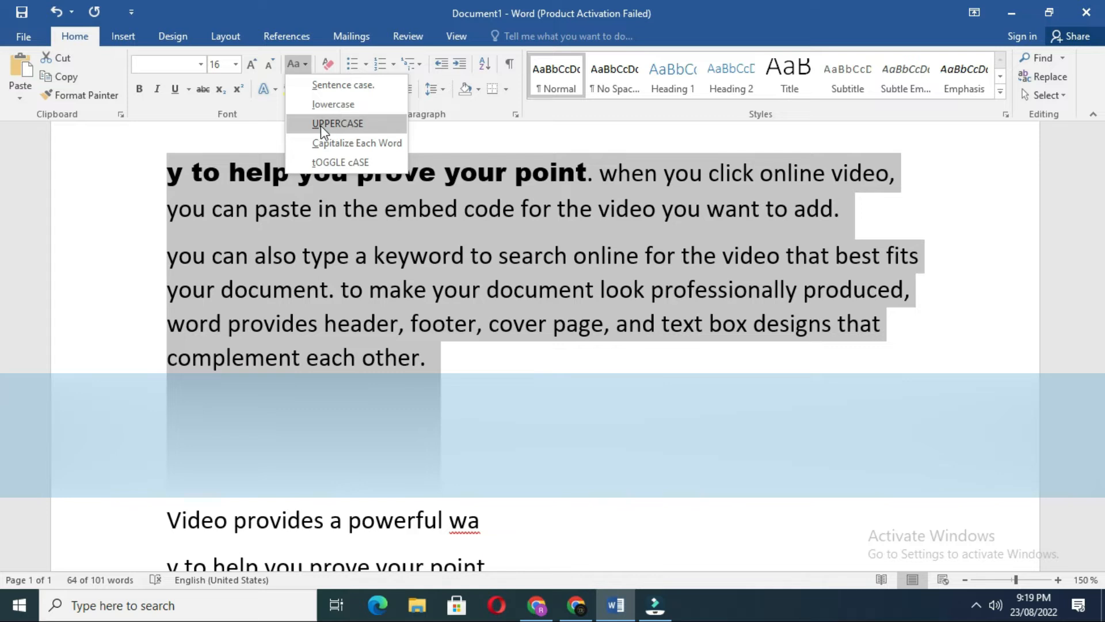
click(320, 124)
Step: Apply the Capitalize Each Word case option to the first two paragraphs
click(305, 64)
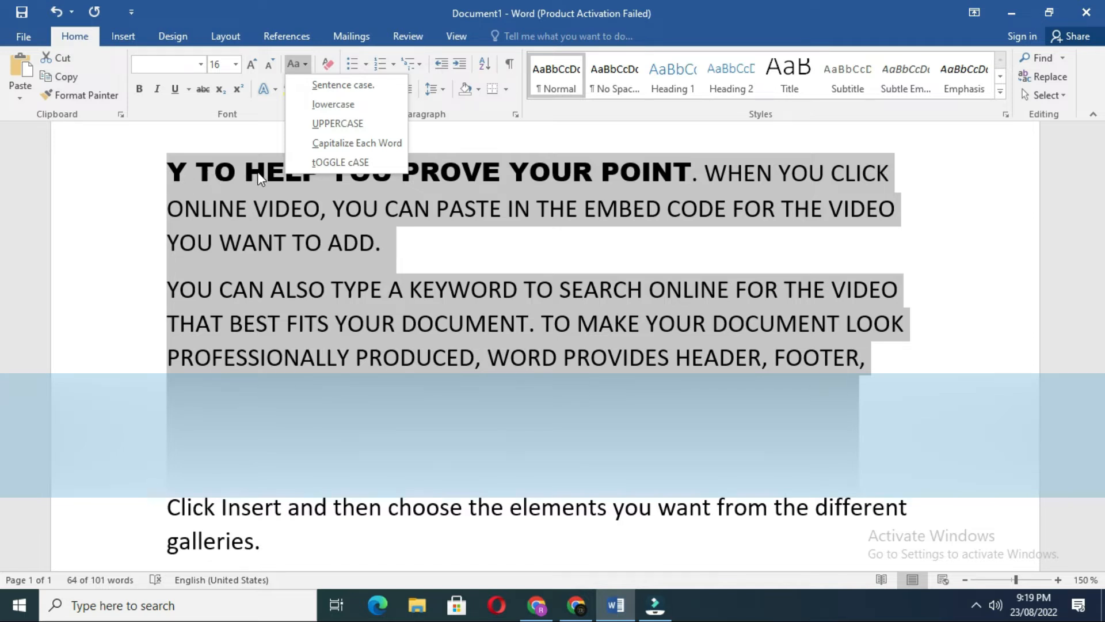
click(320, 144)
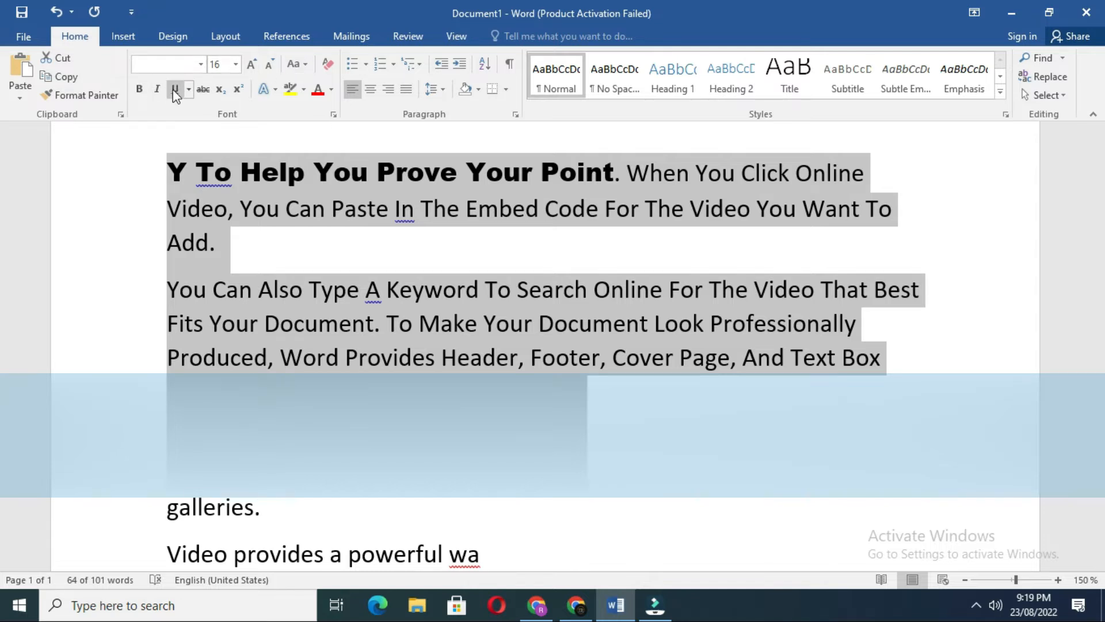
Step: Format "Video, You Can Paste In" in the first paragraph as bold, italic and underlined
drag(164, 205, 407, 211)
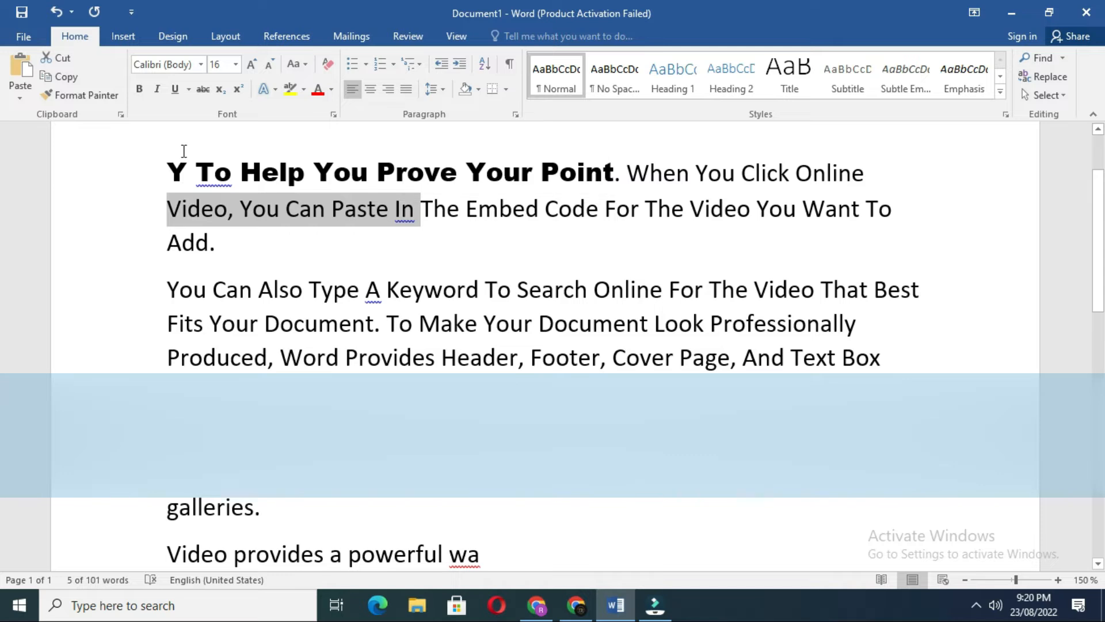
click(140, 89)
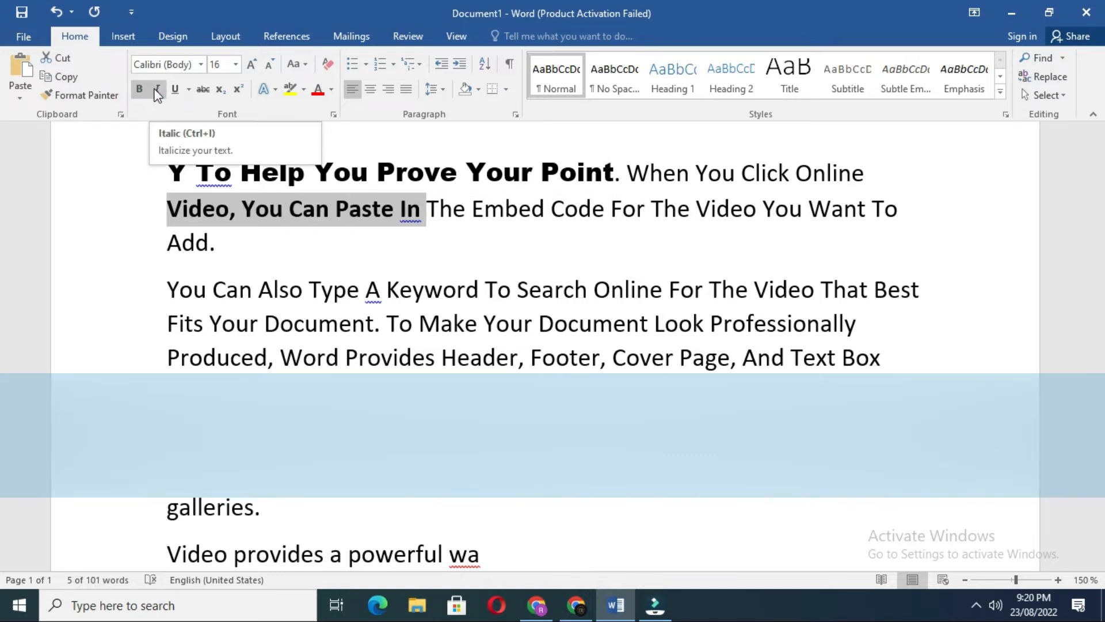
click(156, 90)
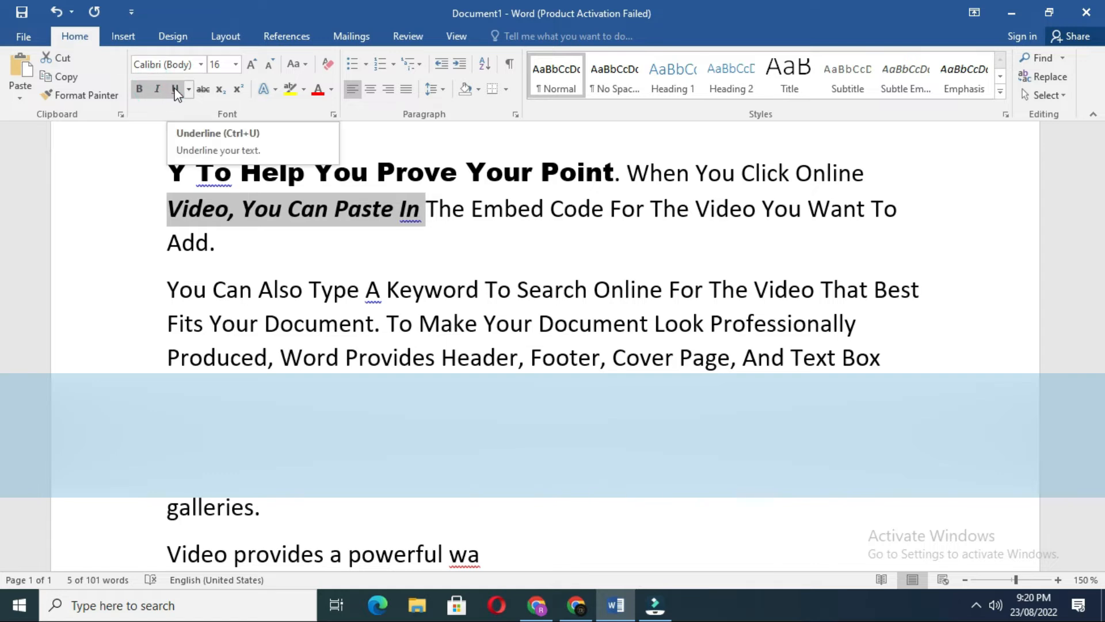
click(176, 89)
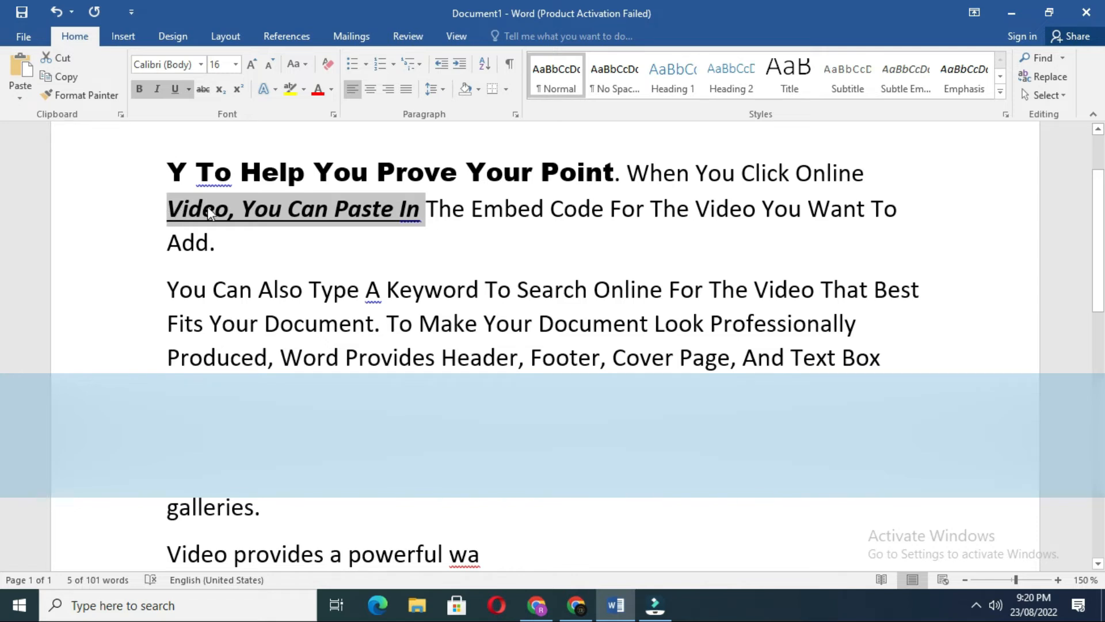
Step: Apply strikethrough to "Video, You Can Paste In" and remove it again
click(204, 91)
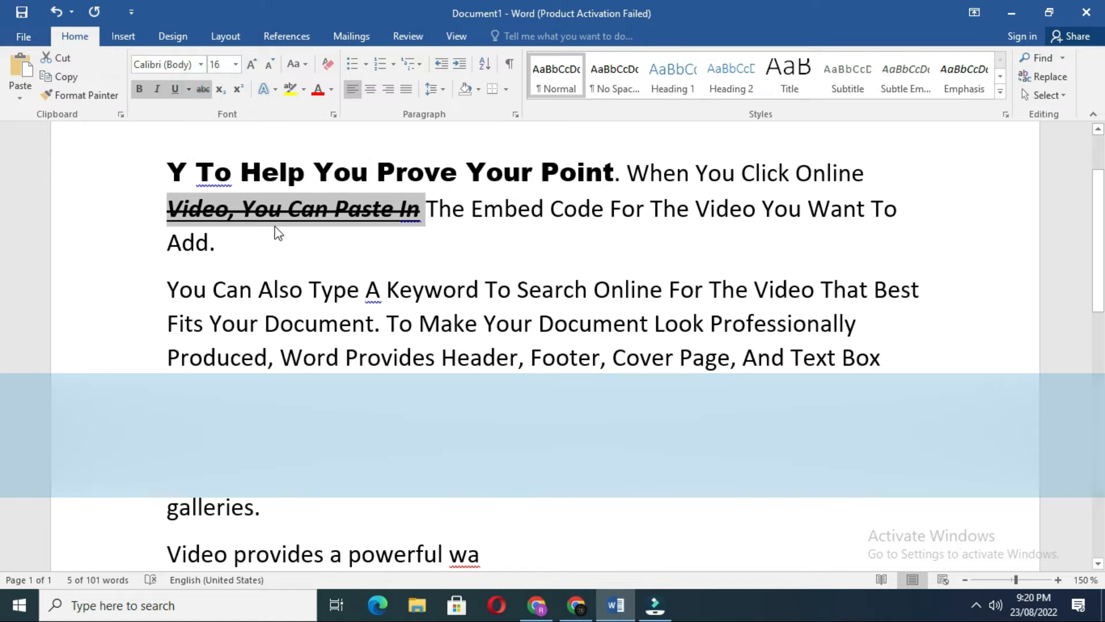
click(202, 88)
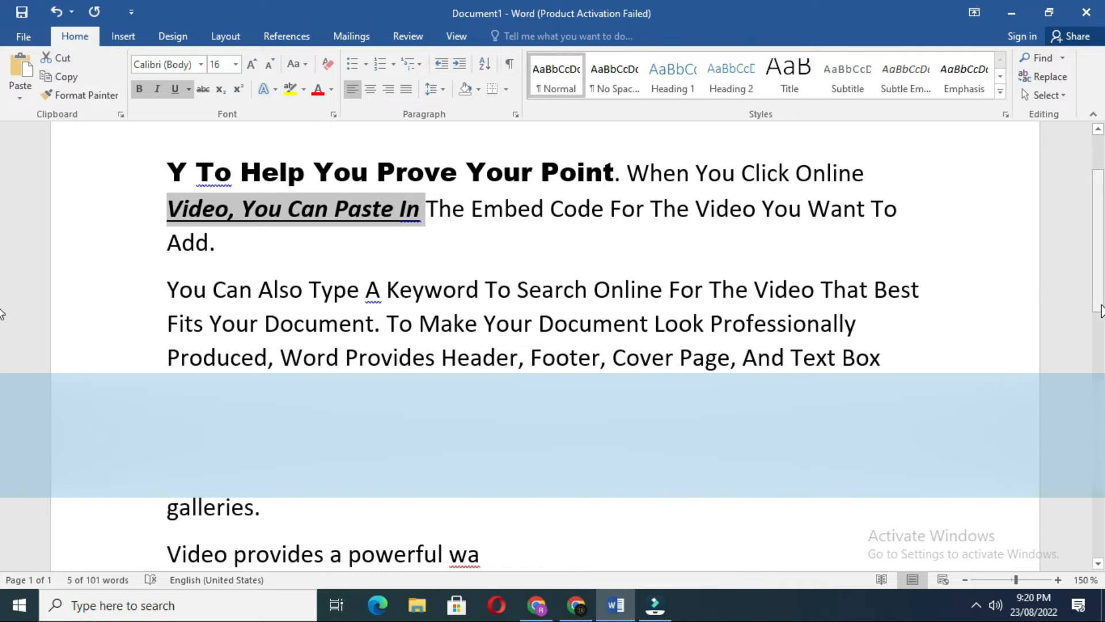
Step: Add a new line containing "24" below "y to help you prove your point" at the end of the document
drag(1101, 311, 1047, 410)
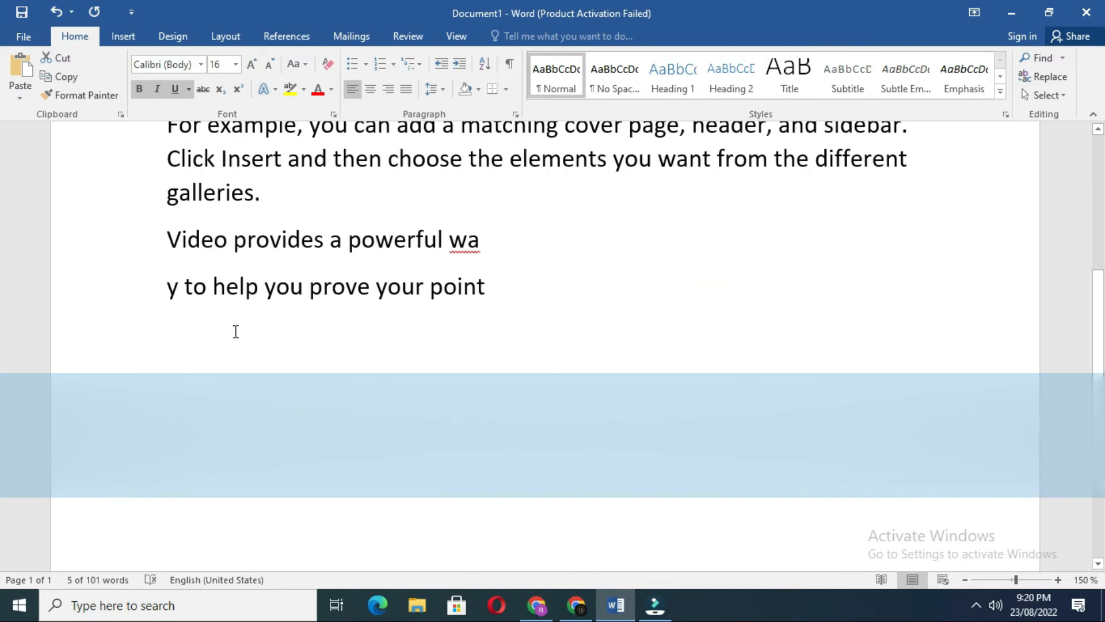
click(518, 276)
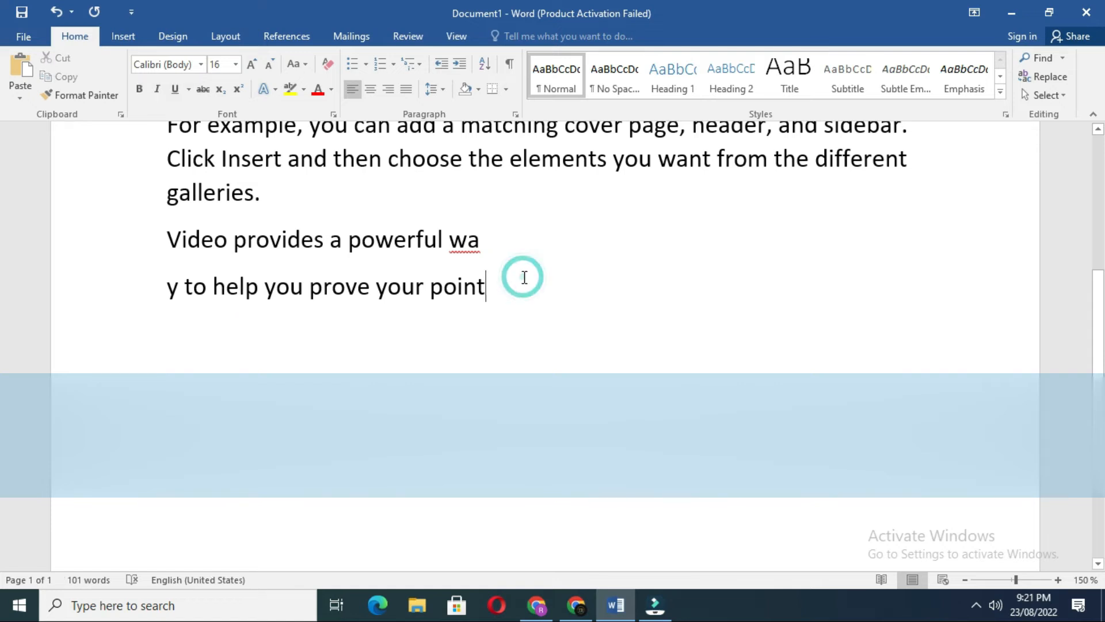
key(Return)
text(24)
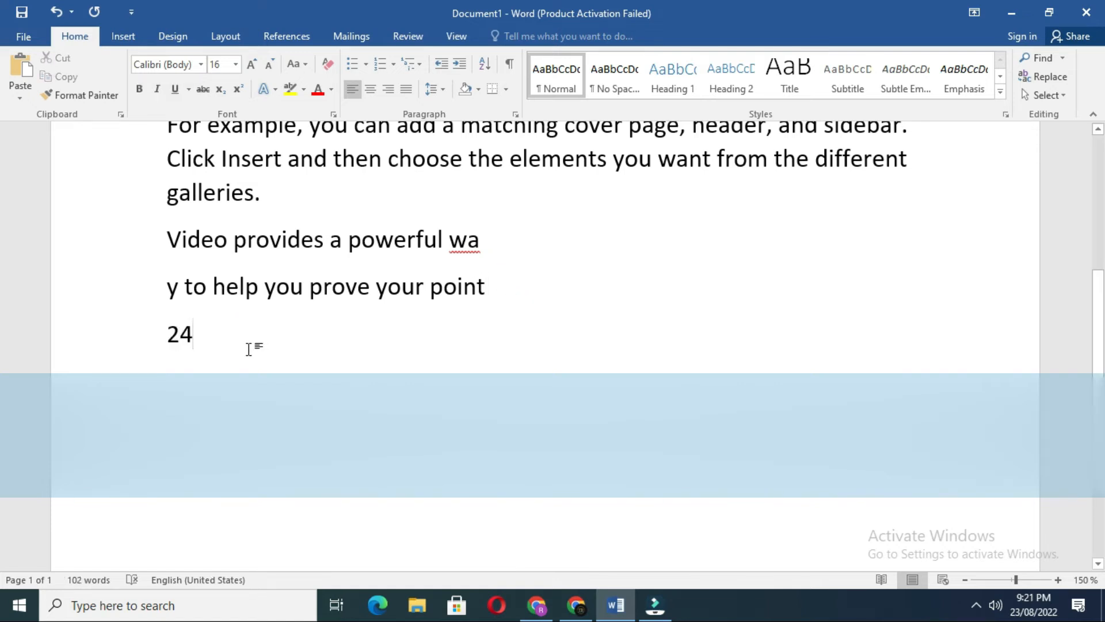
Step: Format the 4 in "24" as superscript and subsequently switch it to subscript
drag(179, 333, 197, 330)
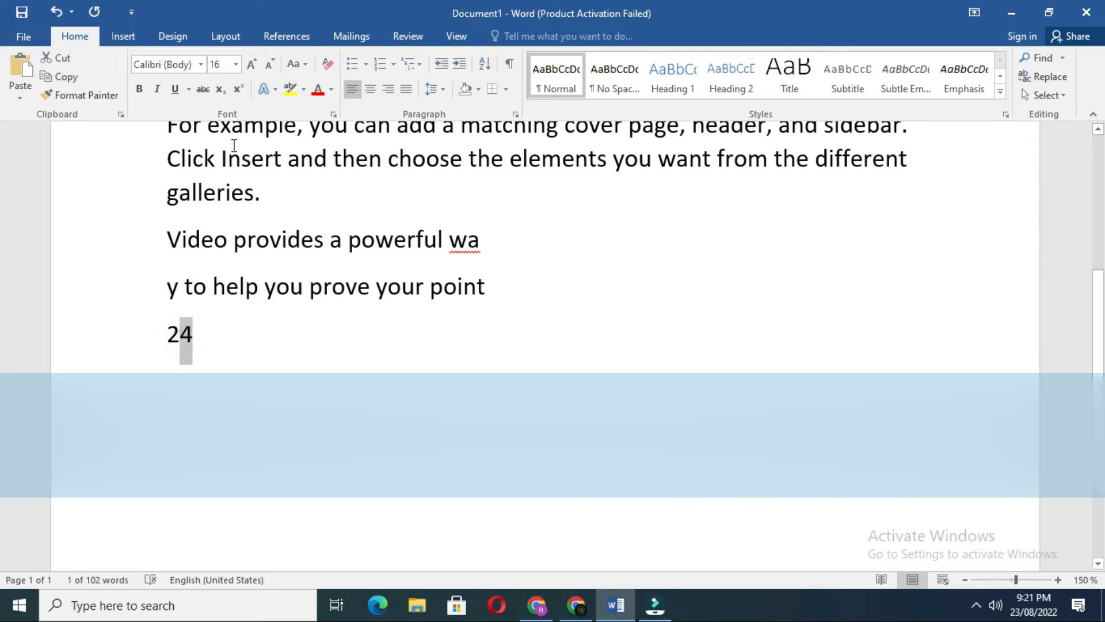
click(238, 89)
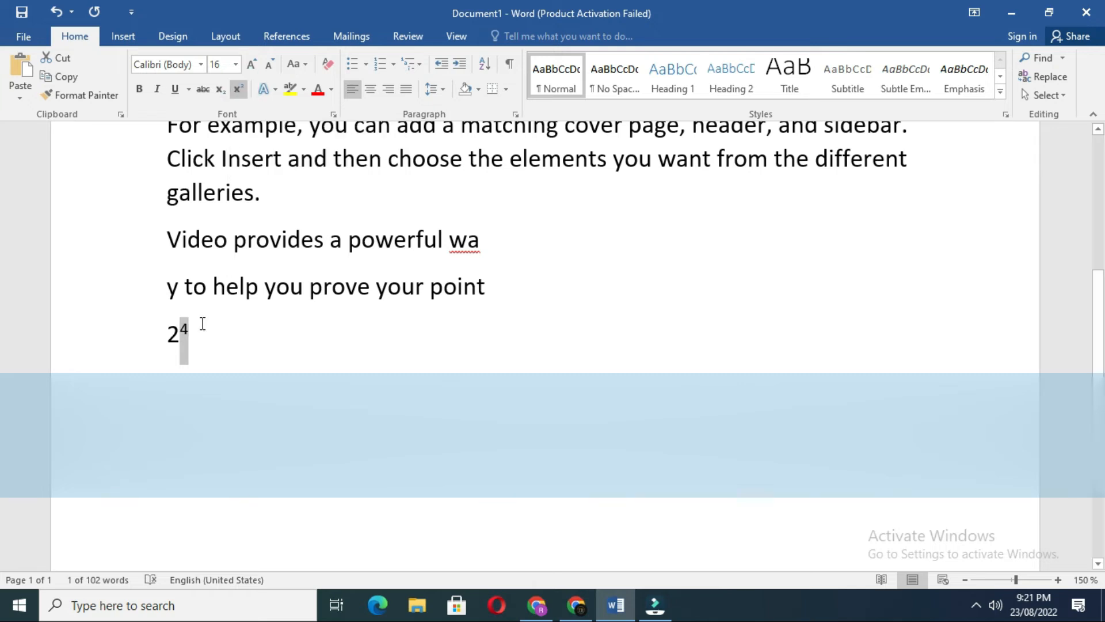
click(220, 90)
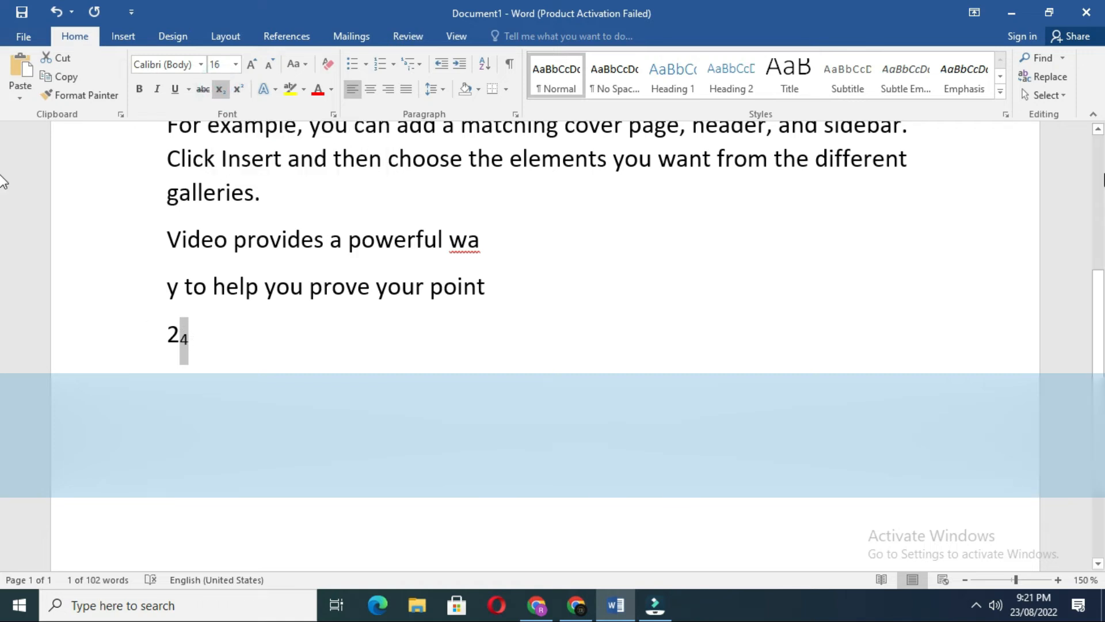
Step: Apply the gray bevelled text effect to "You Can Also Type A Keyword" in the second paragraph
drag(1100, 296, 1094, 214)
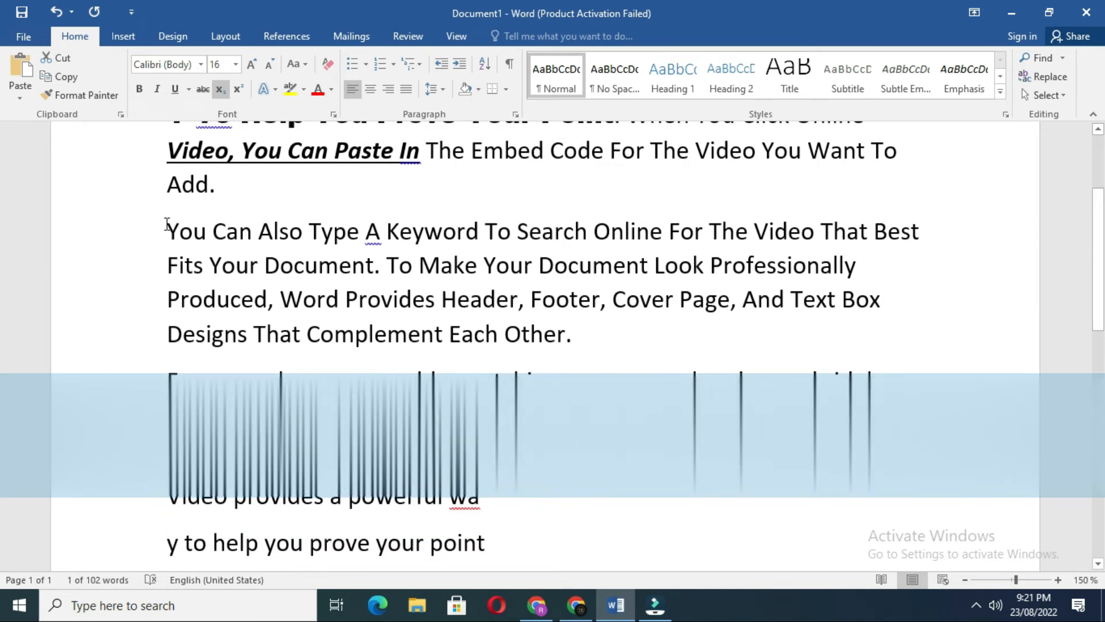
drag(167, 225, 483, 236)
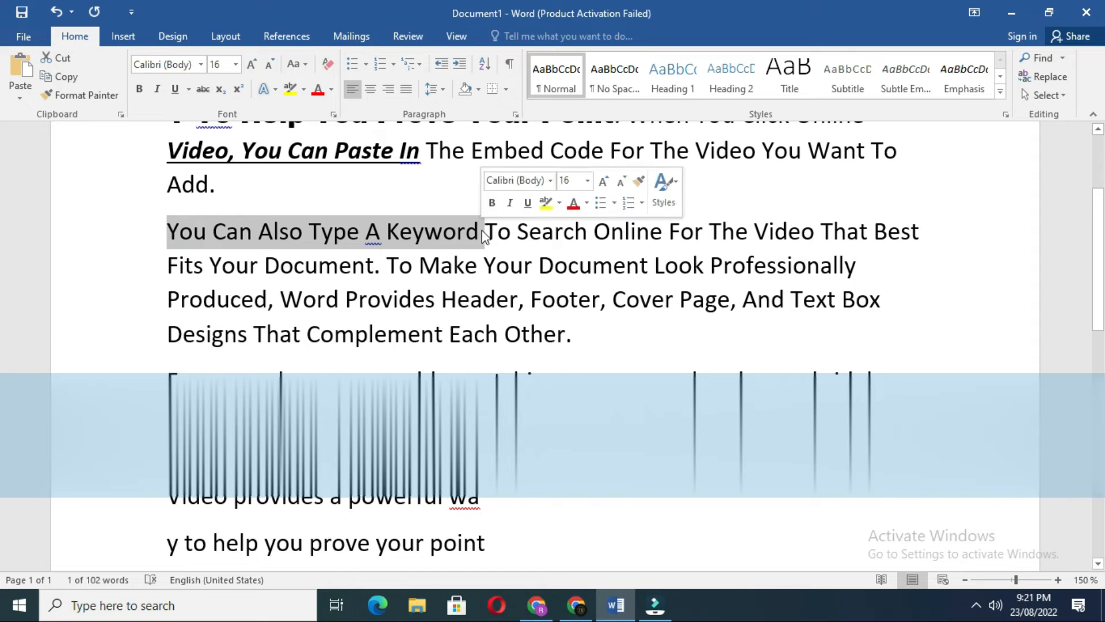
click(277, 90)
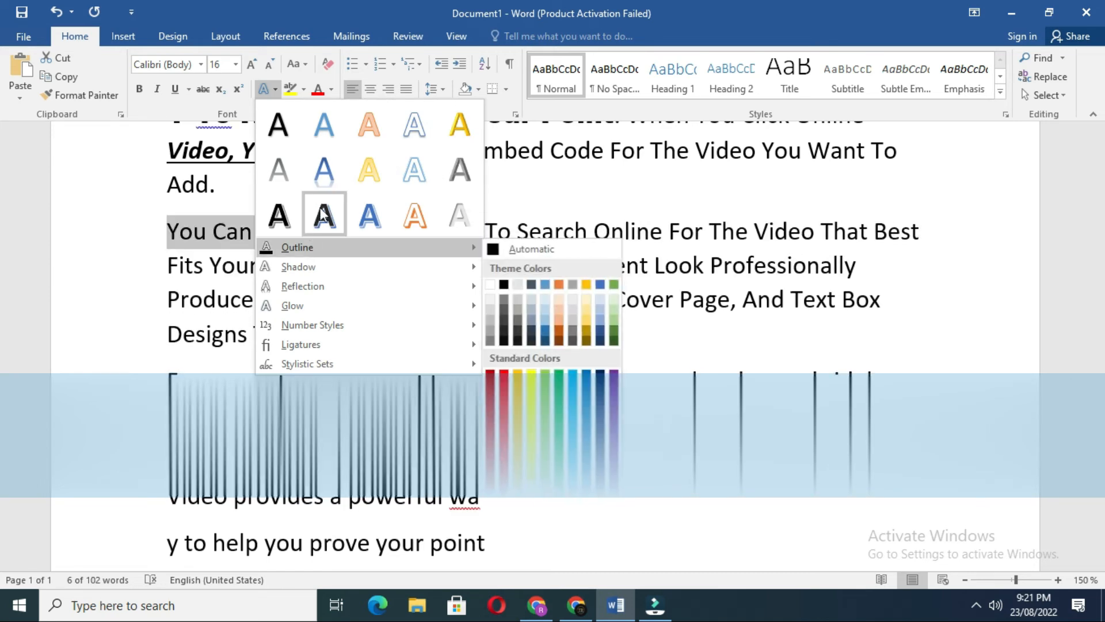
mouse_move(315, 257)
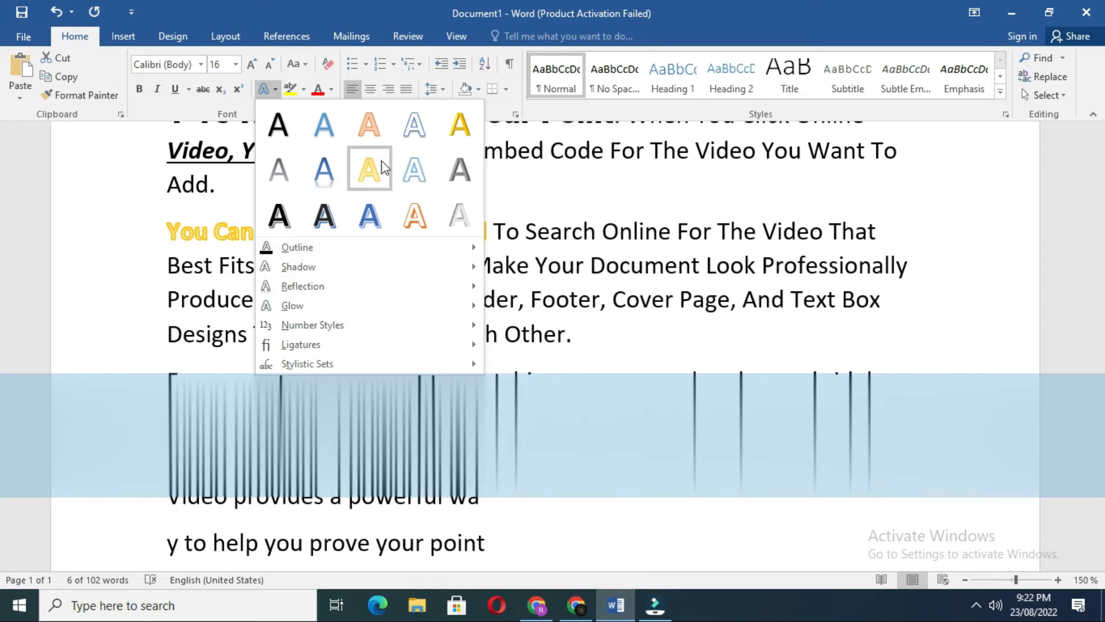
click(460, 170)
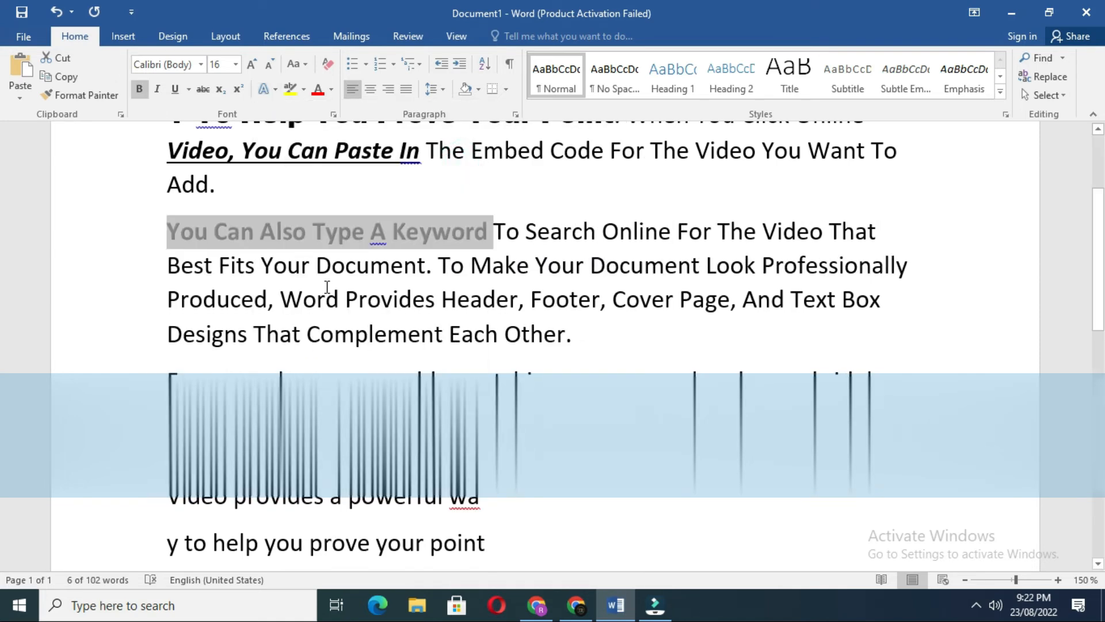
click(355, 221)
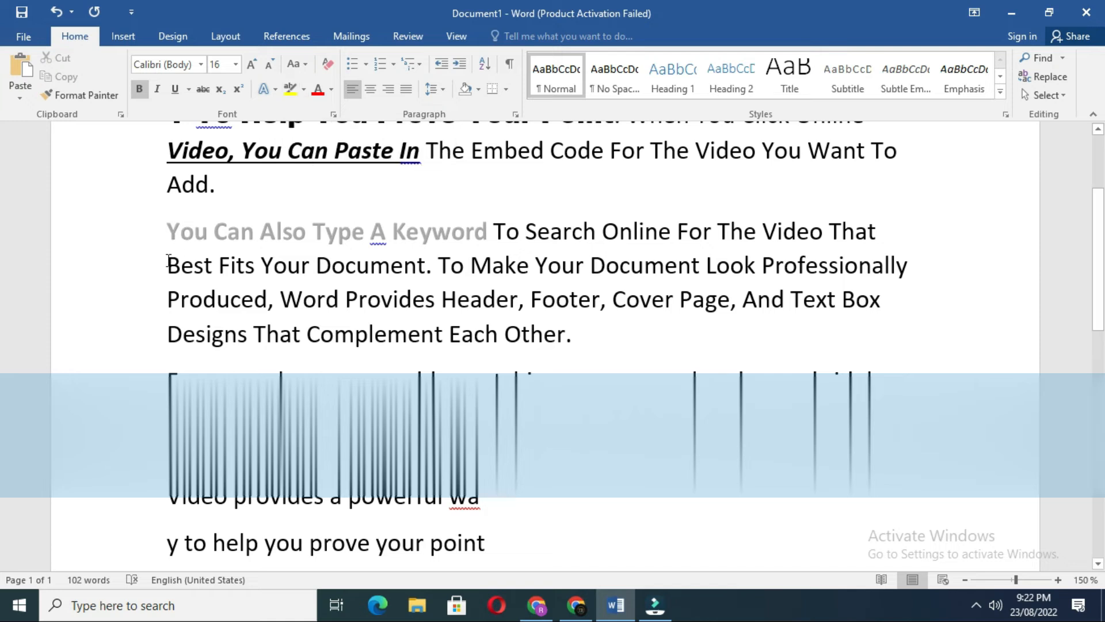
Step: Highlight "Best Fits Your Document" in the second paragraph with turquoise
drag(168, 265, 366, 256)
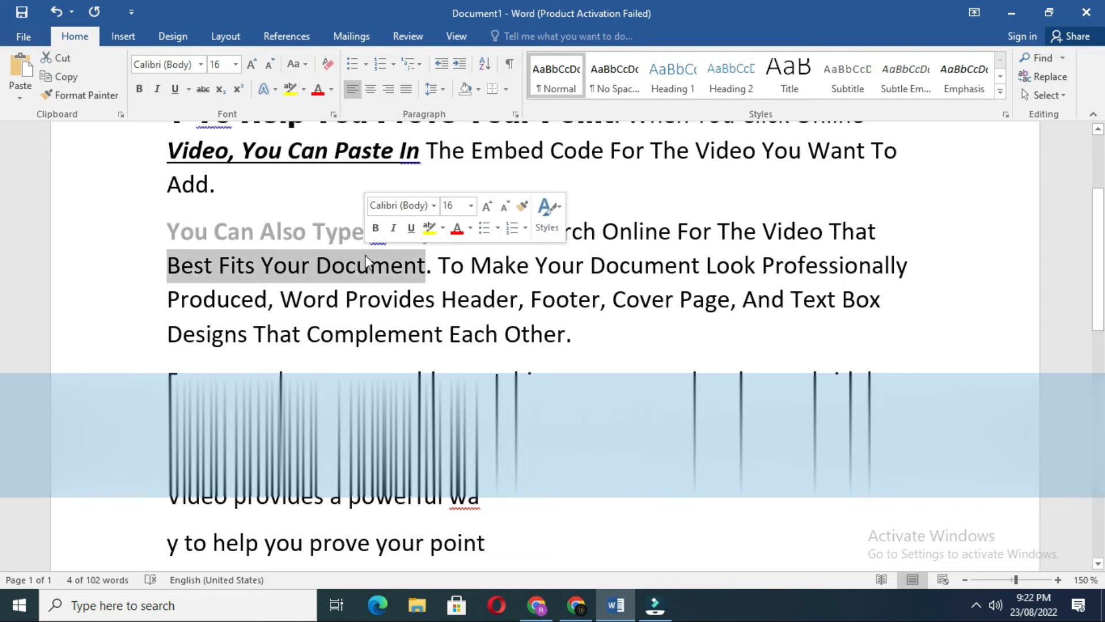
click(304, 89)
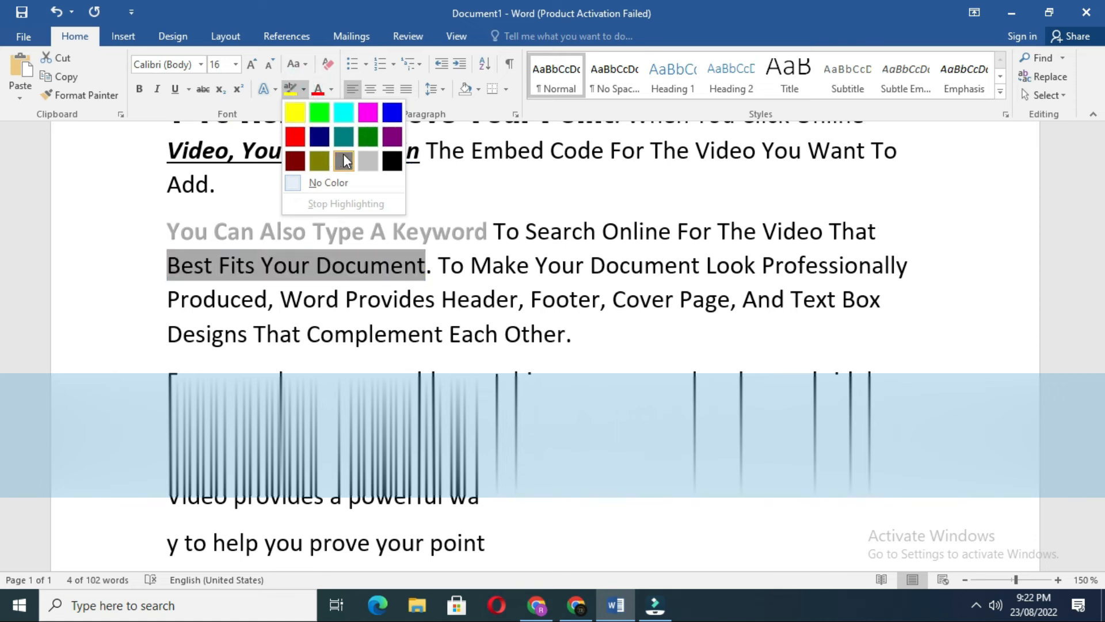
click(343, 112)
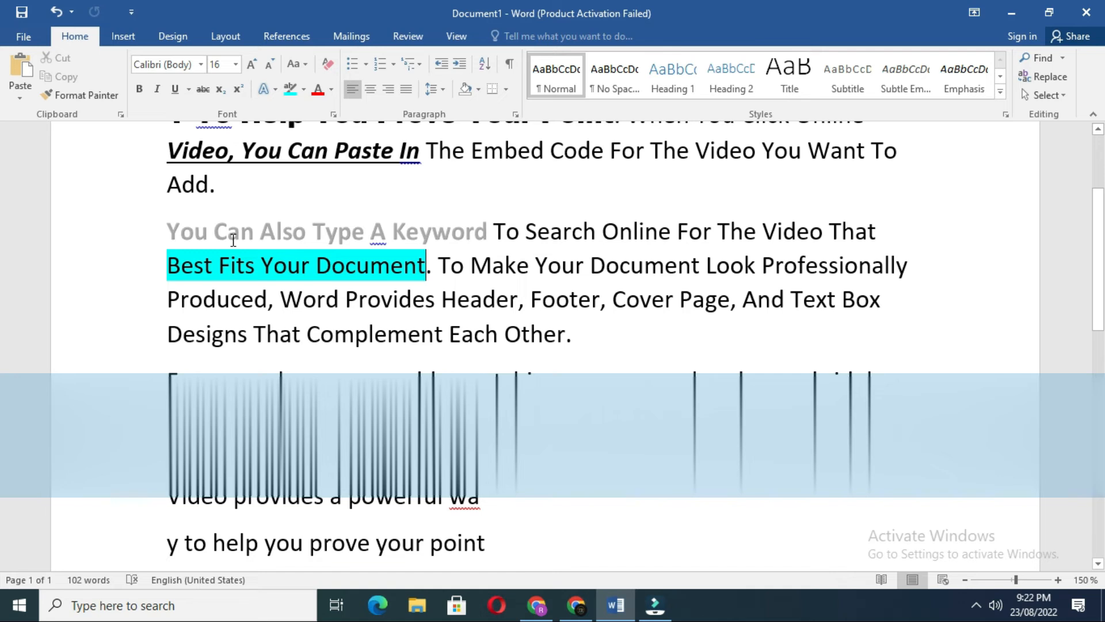
Step: Change the font color of "Video, You Can Paste" in the first paragraph to blue
drag(165, 148, 363, 150)
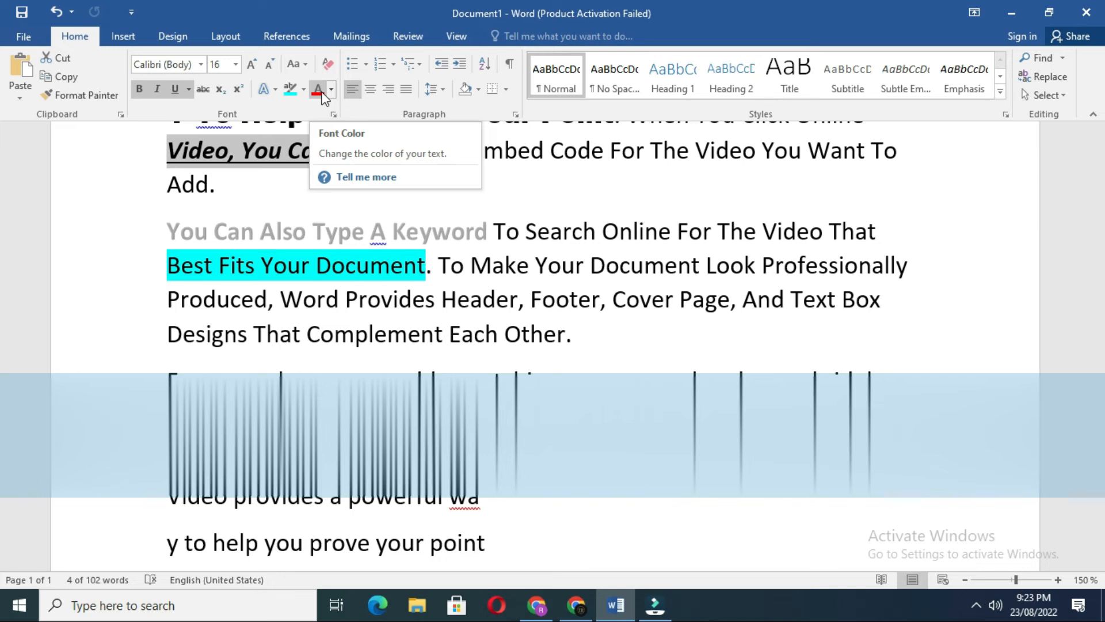
click(332, 90)
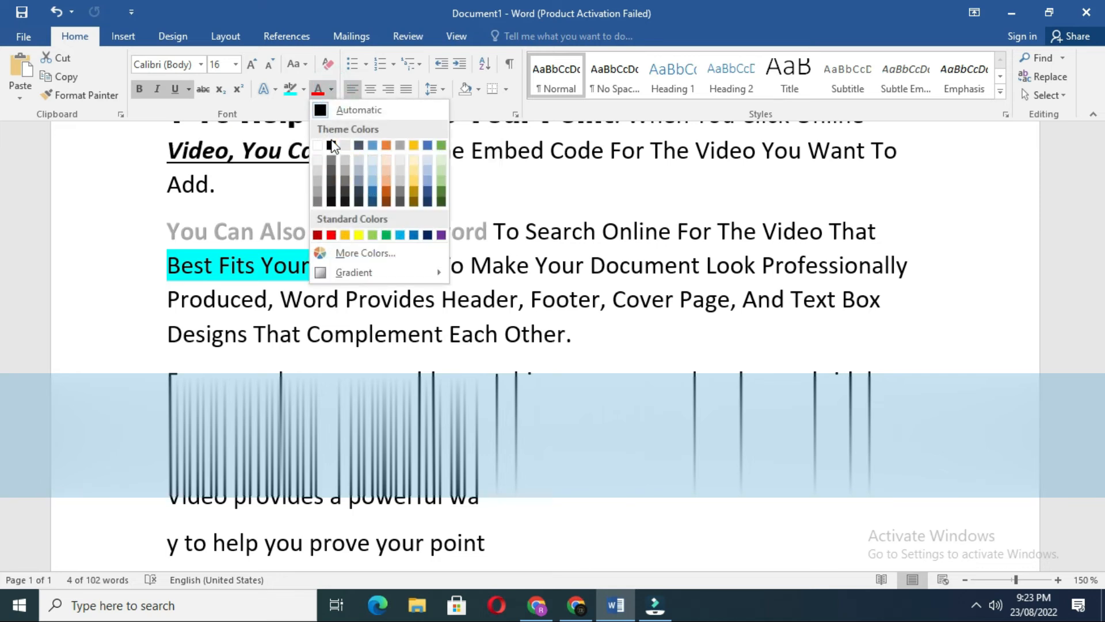
click(359, 176)
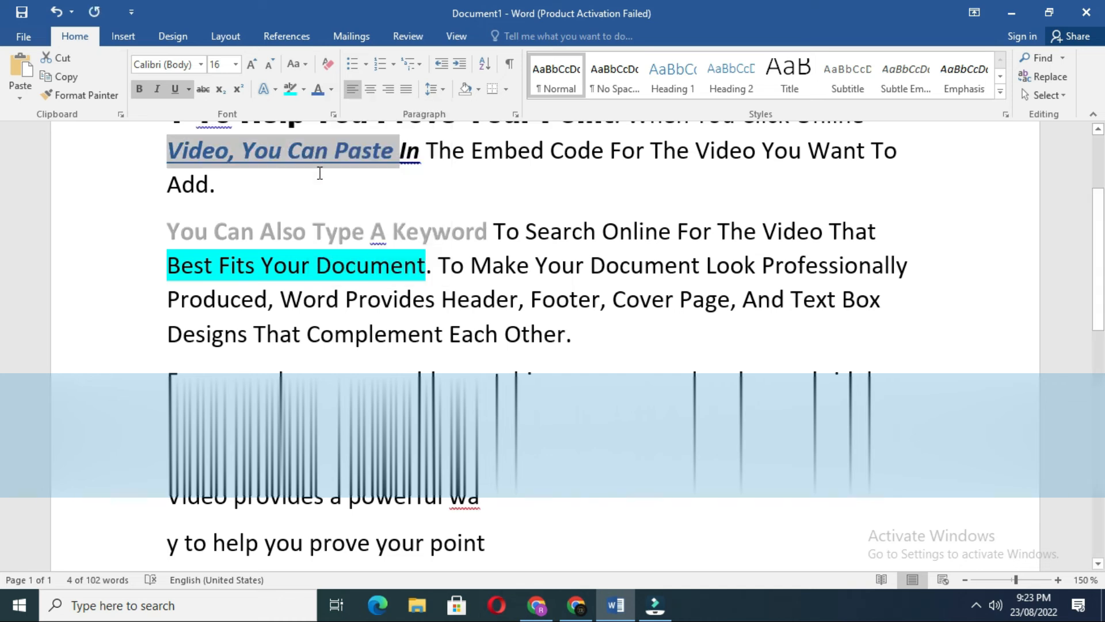
click(319, 173)
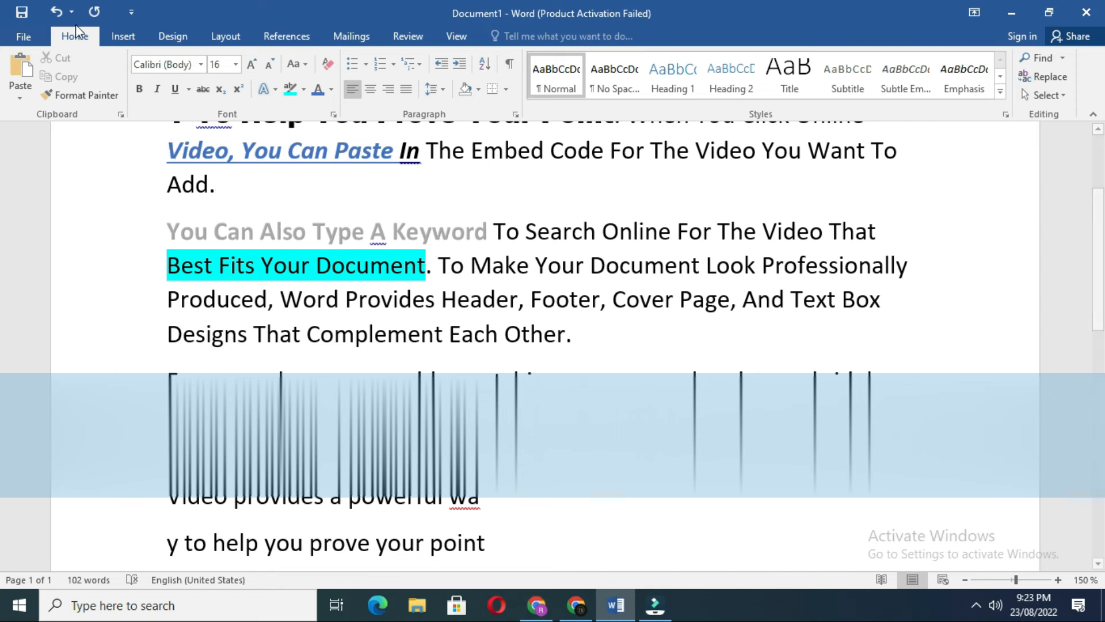
Step: Copy the formatting of "Video, You Can Paste" onto "Designs That Complement" in the second paragraph with Format Painter
drag(167, 149, 401, 154)
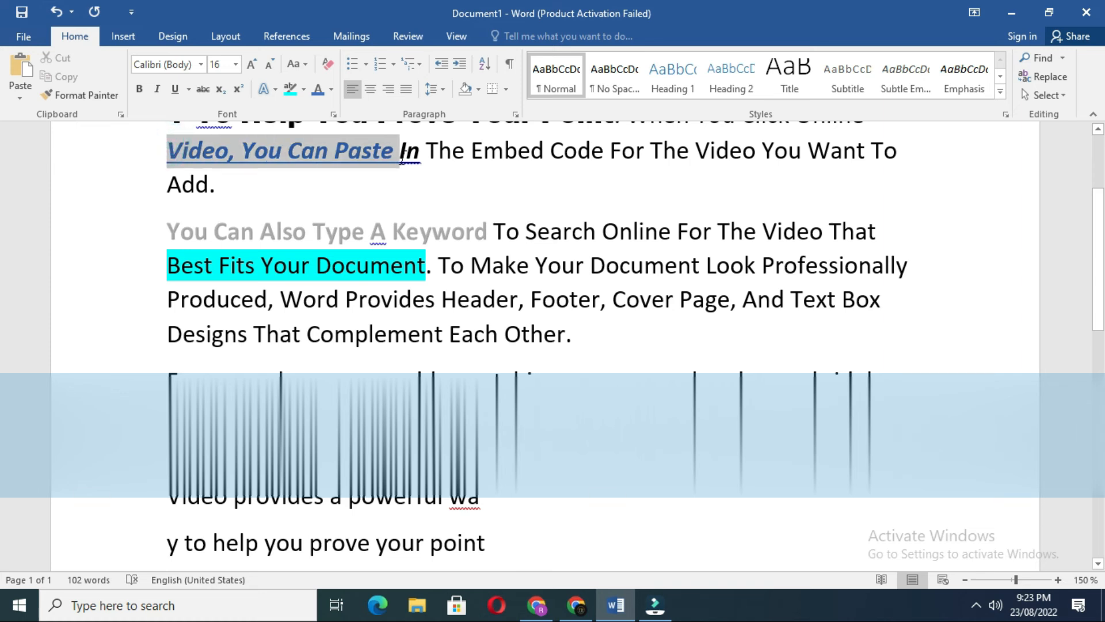
click(80, 98)
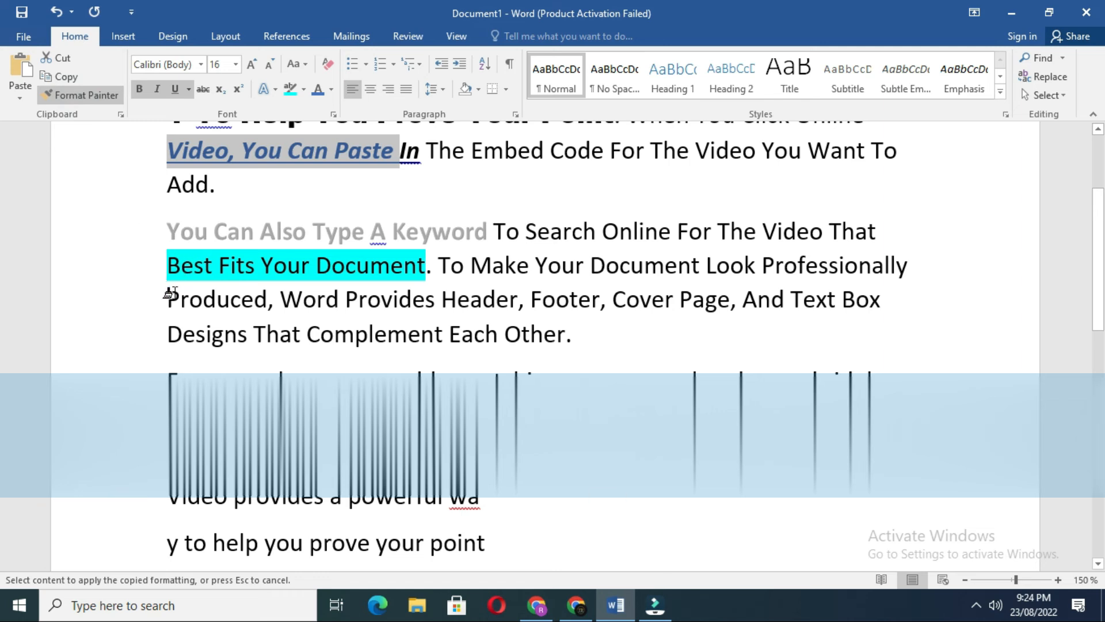
mouse_move(170, 330)
mouse_down()
mouse_move(369, 325)
mouse_move(366, 336)
mouse_up()
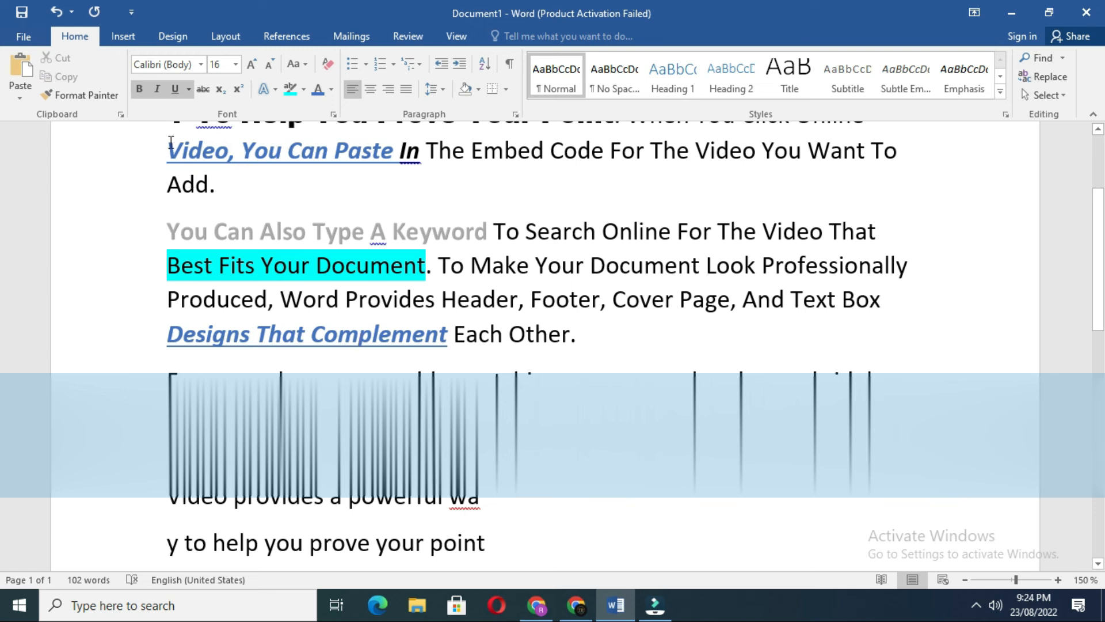
Step: Clear all formatting from "Video, You Can Paste" in the first paragraph
drag(168, 151, 382, 153)
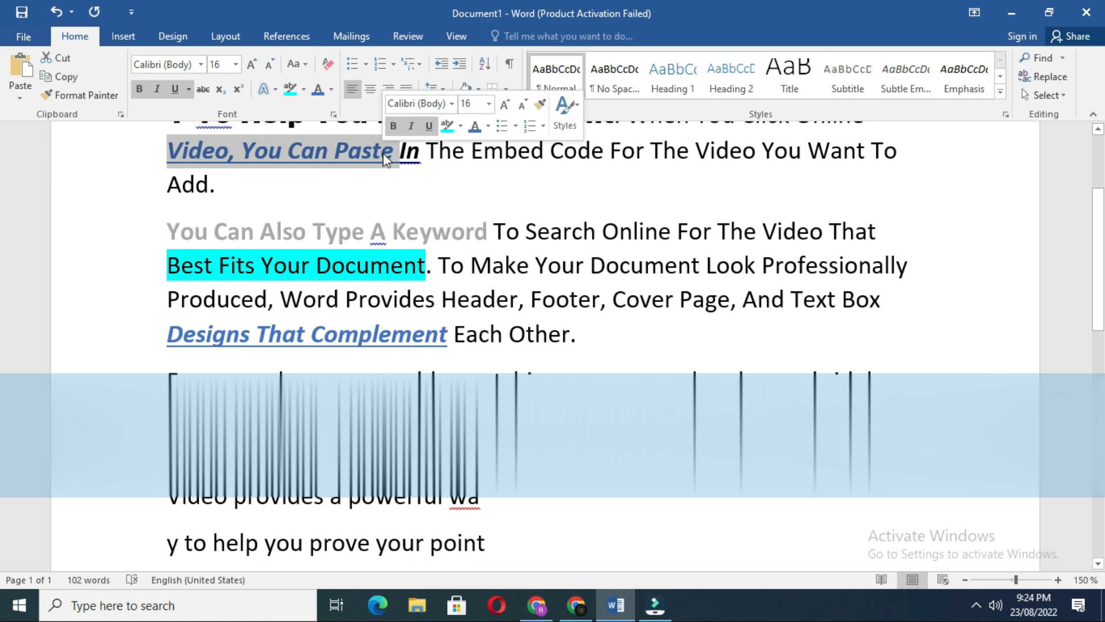
click(326, 64)
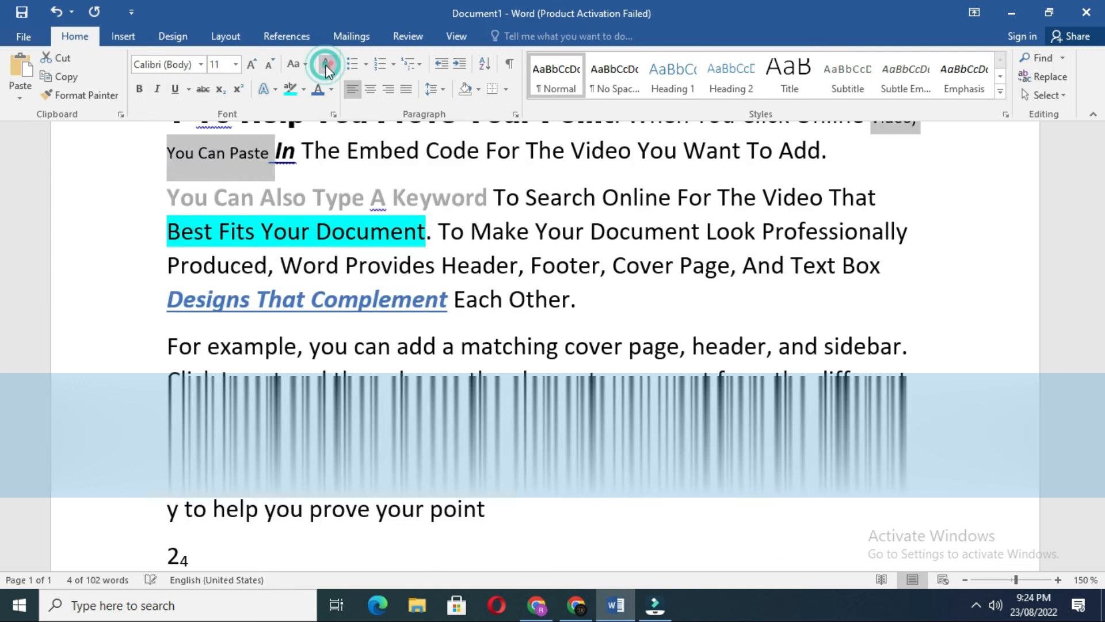